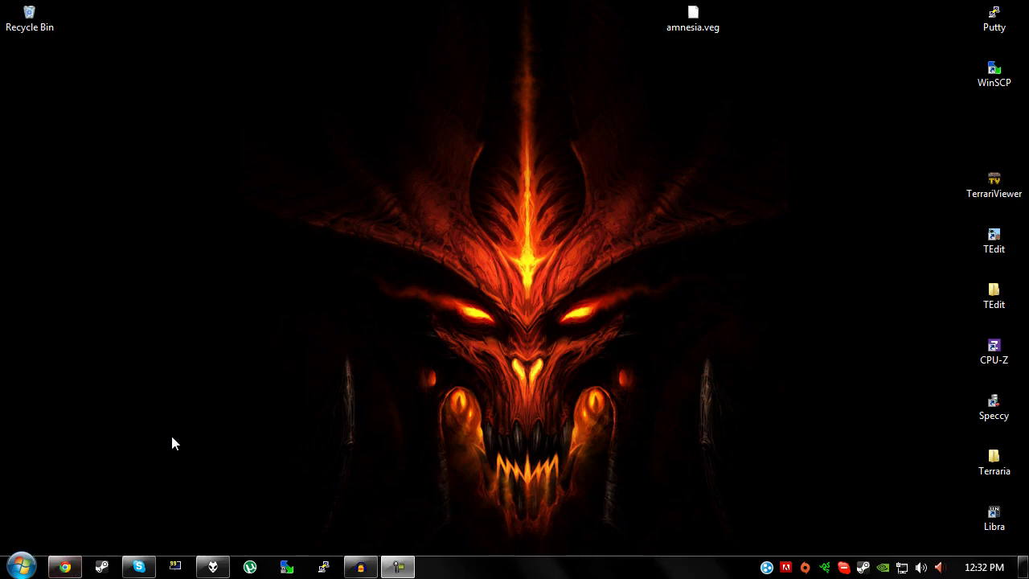
Download the TerrariViewer 6.4 application from its CodePlex releases page in Chrome and accept the license.
left_click(65, 567)
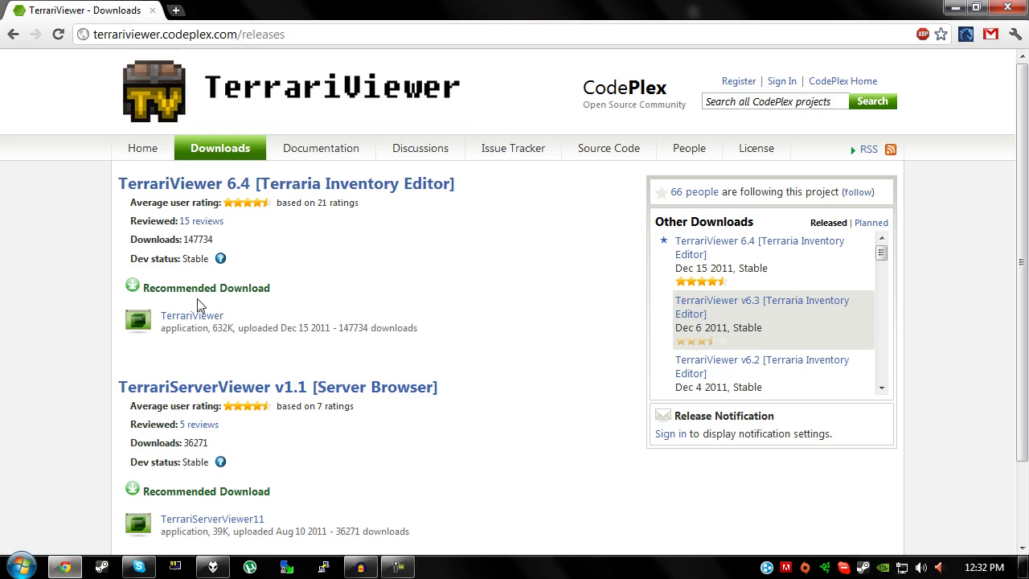
left_click(314, 29)
left_click(296, 27)
left_click(214, 320)
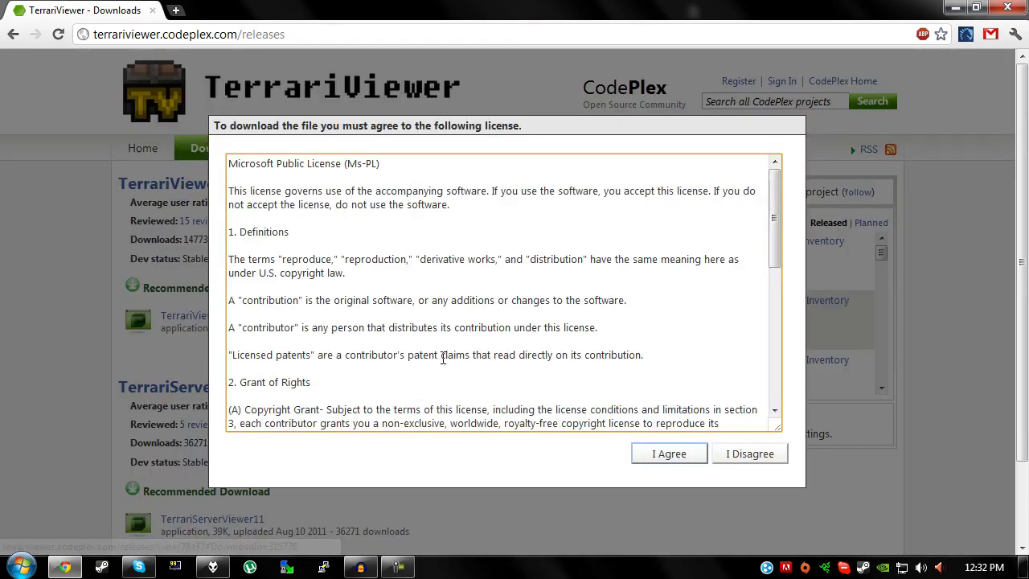
left_click(685, 457)
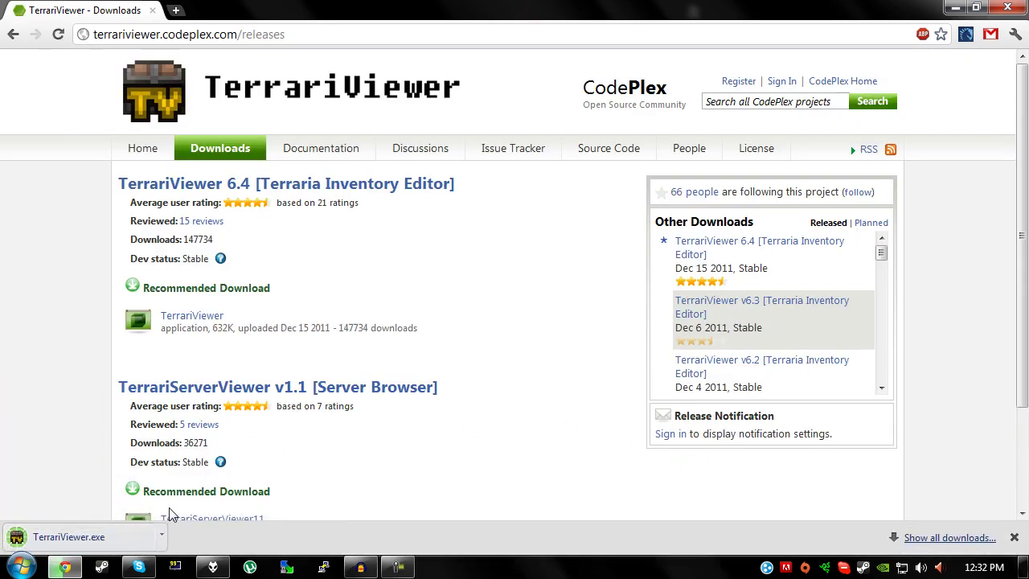
Check the Downloads folder for the TerrariViewer file, compare it with the desktop copy, and close the folder.
left_click(14, 566)
left_click(258, 248)
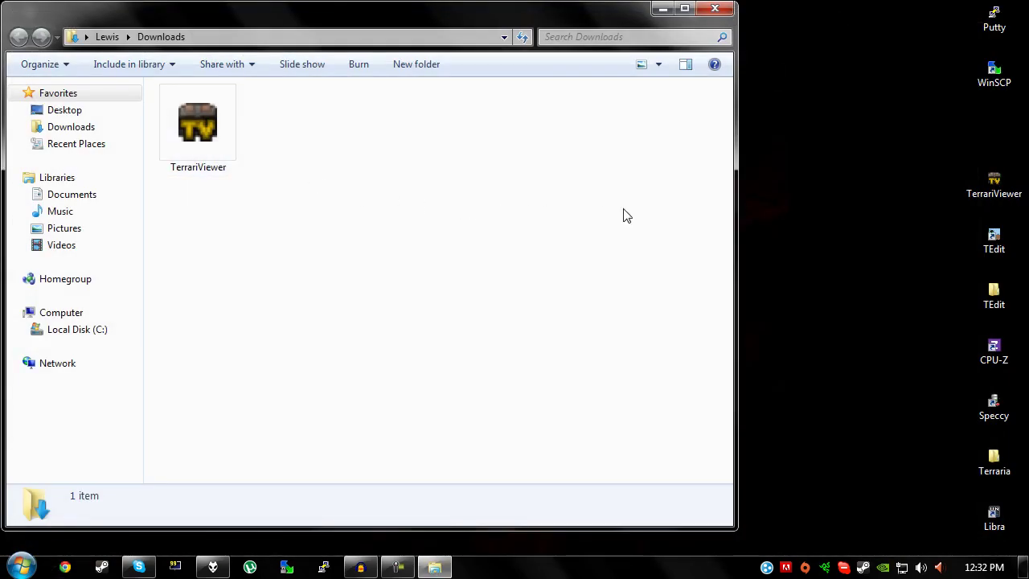
left_click_drag(885, 135, 1005, 199)
left_click_drag(876, 140, 1020, 207)
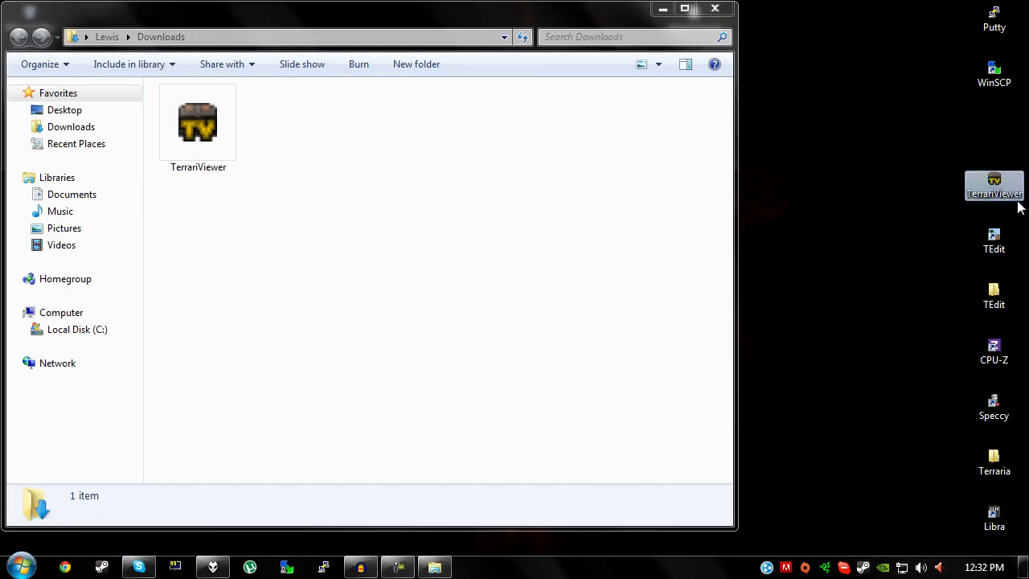
left_click_drag(879, 143, 1017, 201)
left_click_drag(877, 137, 1026, 205)
left_click_drag(883, 145, 948, 196)
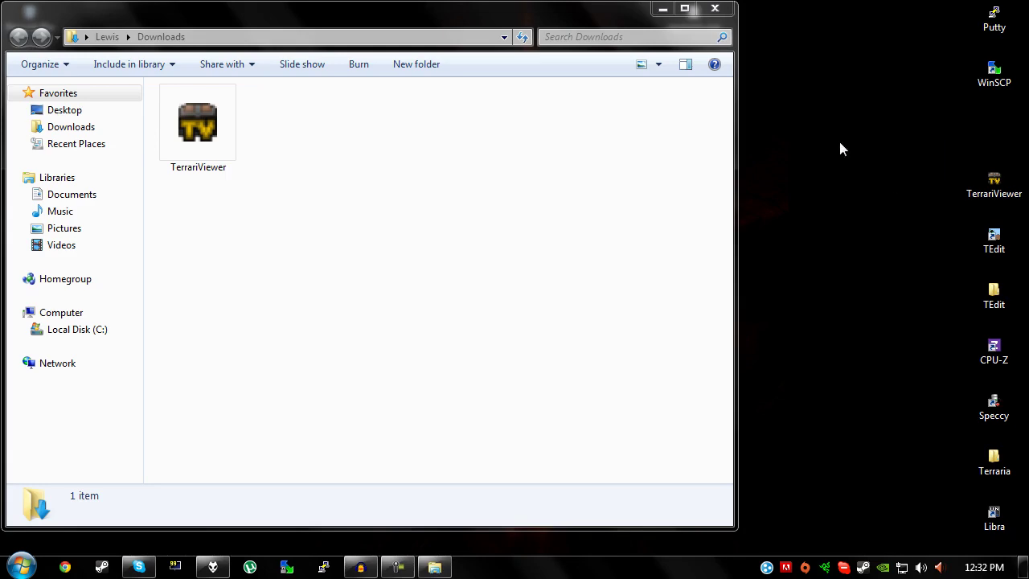
left_click(723, 8)
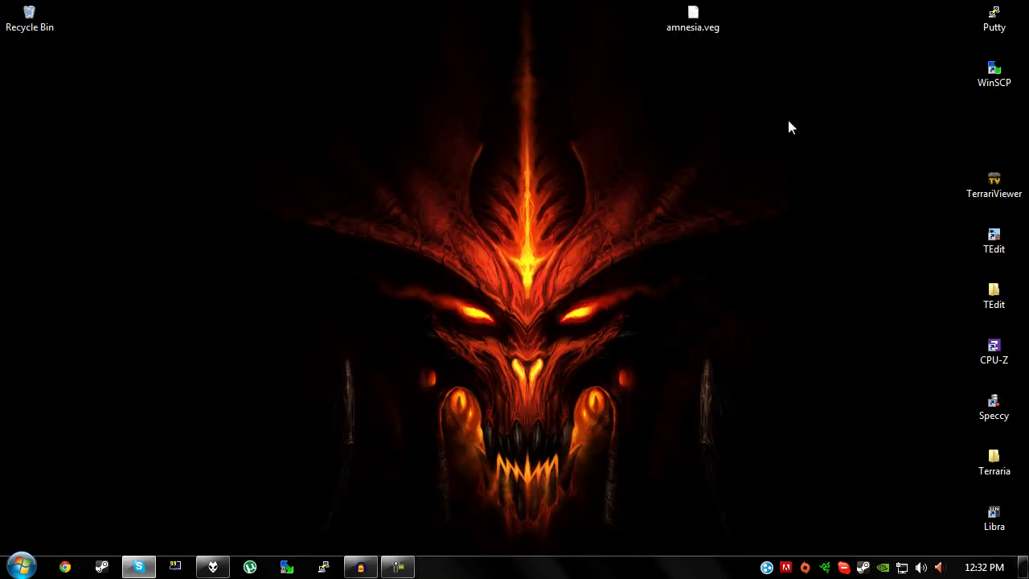
Launch TerrariViewer from the desktop and move its window higher on the screen.
double_click(1009, 191)
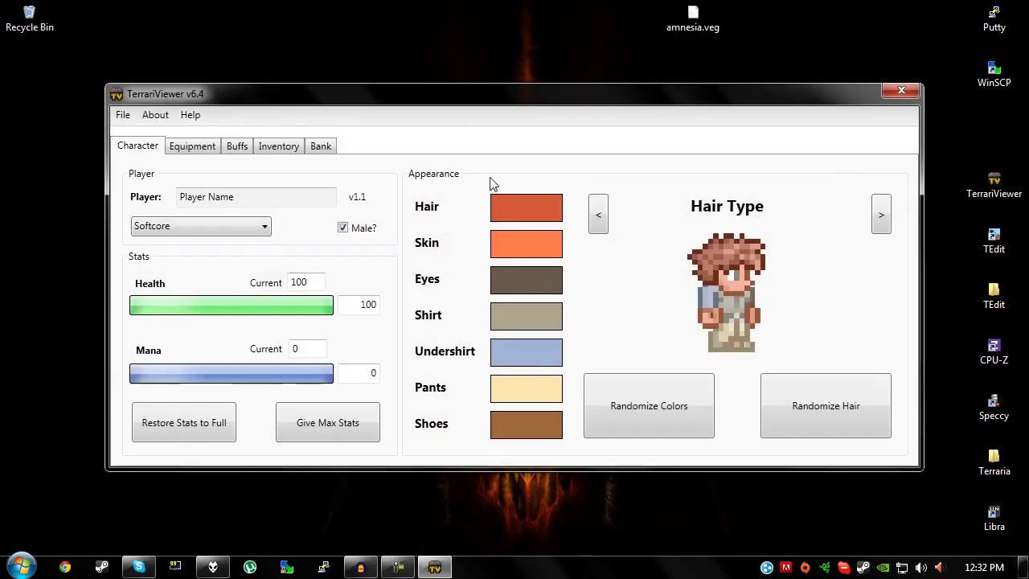
left_click_drag(287, 84, 272, 48)
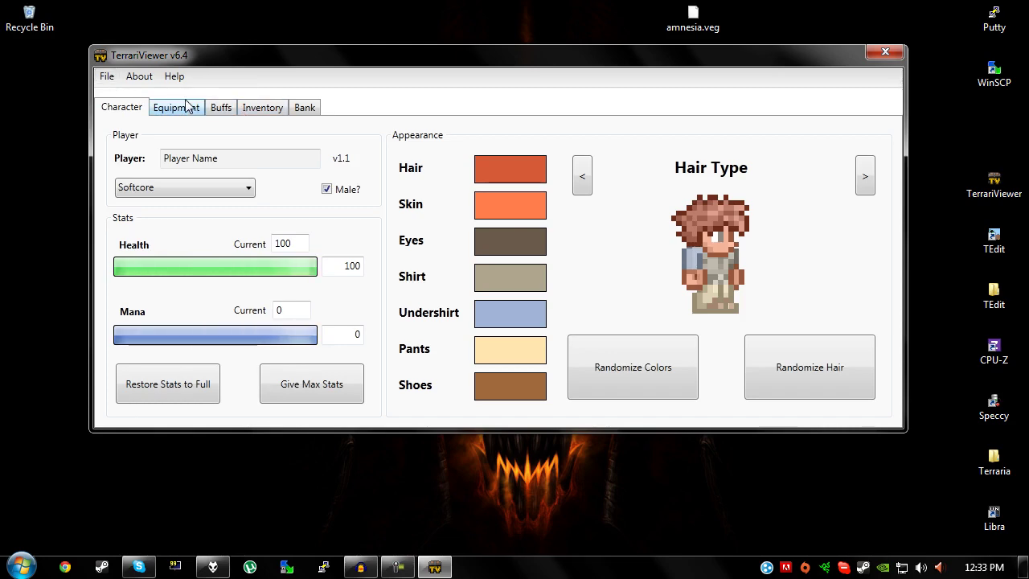
Launch Terraria from the Steam library and move the game window aside so TerrariViewer stays partly accessible.
left_click(101, 567)
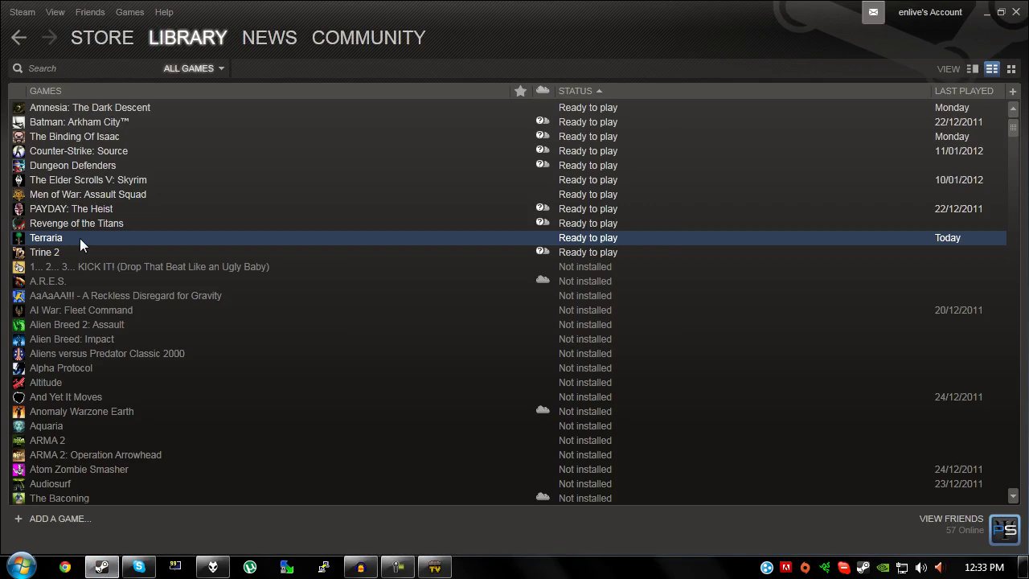
double_click(79, 238)
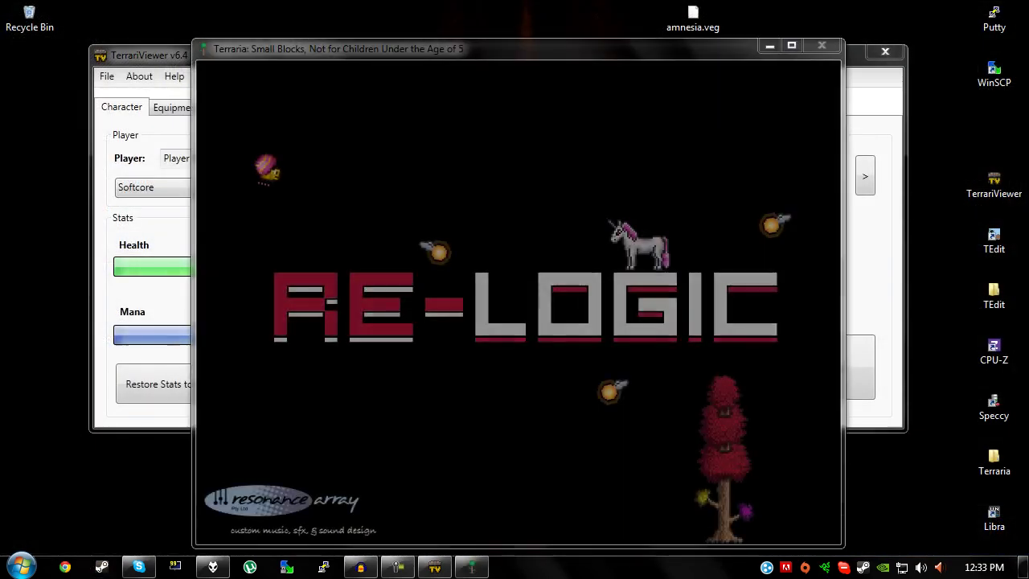
left_click_drag(285, 46, 346, 46)
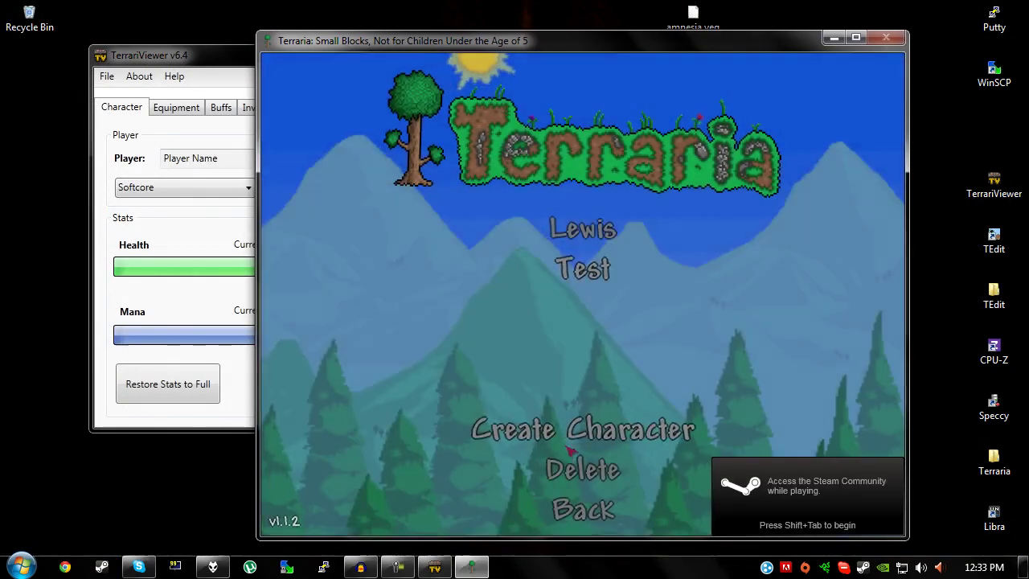
Delete the existing Test character from Terraria's character list.
left_click(583, 470)
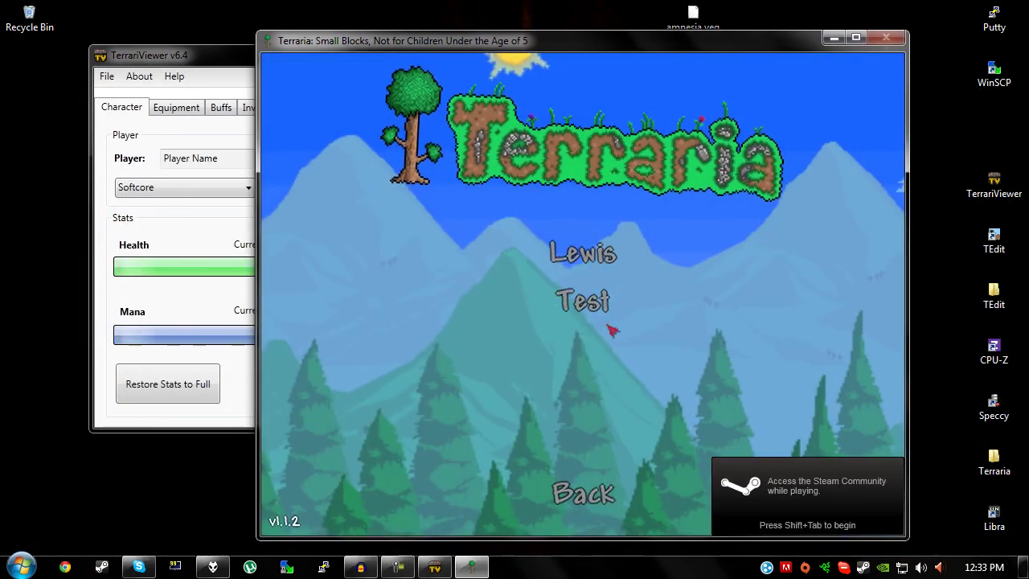
left_click(583, 268)
left_click(585, 342)
Create a new male Softcore character named Test with the default appearance.
left_click(590, 410)
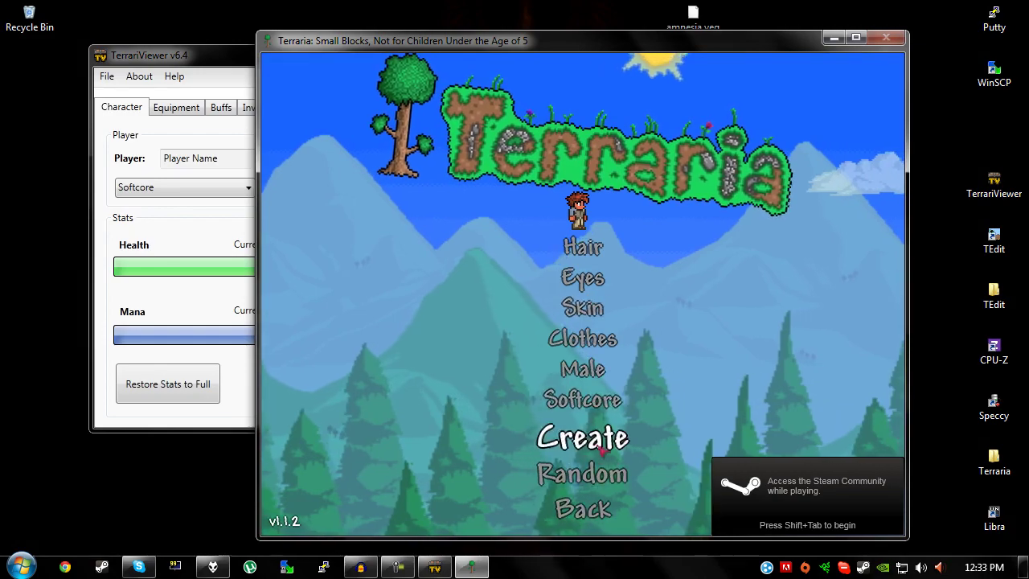
left_click(581, 436)
type("Test")
left_click(583, 422)
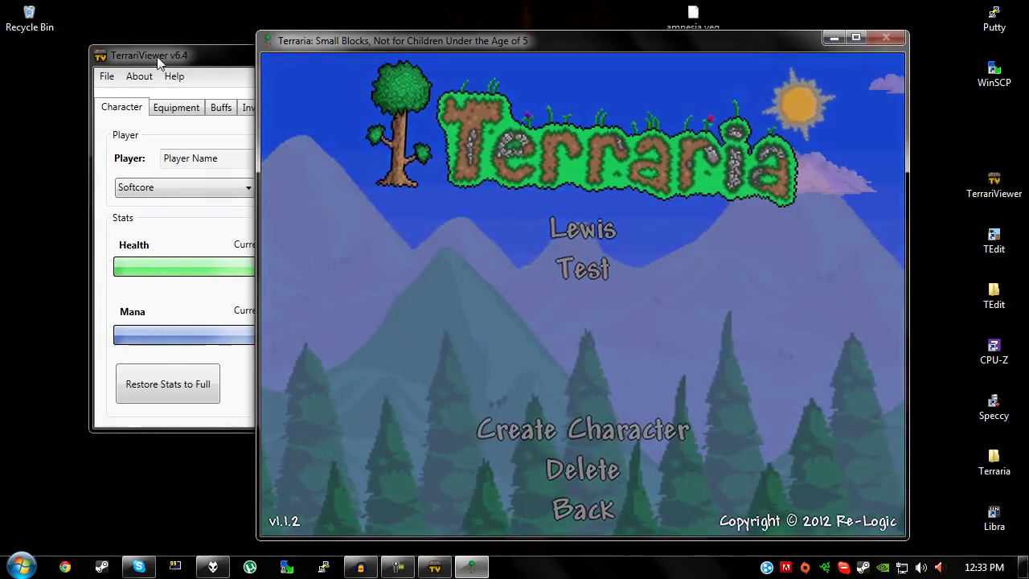
Switch to TerrariViewer and open the character file player1.plr from the Terraria Players folder.
left_click(160, 56)
left_click(108, 77)
left_click(115, 96)
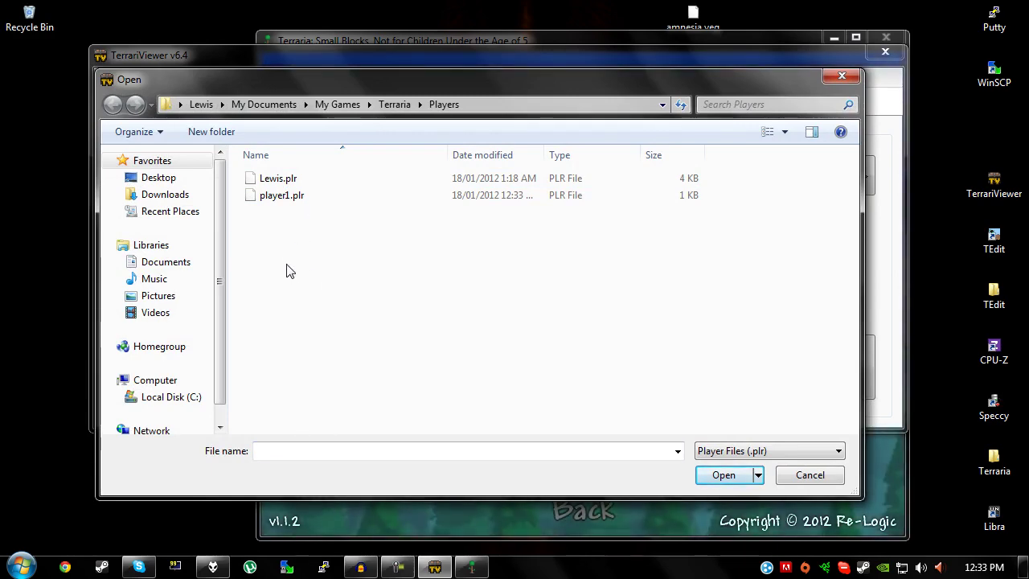
left_click(377, 518)
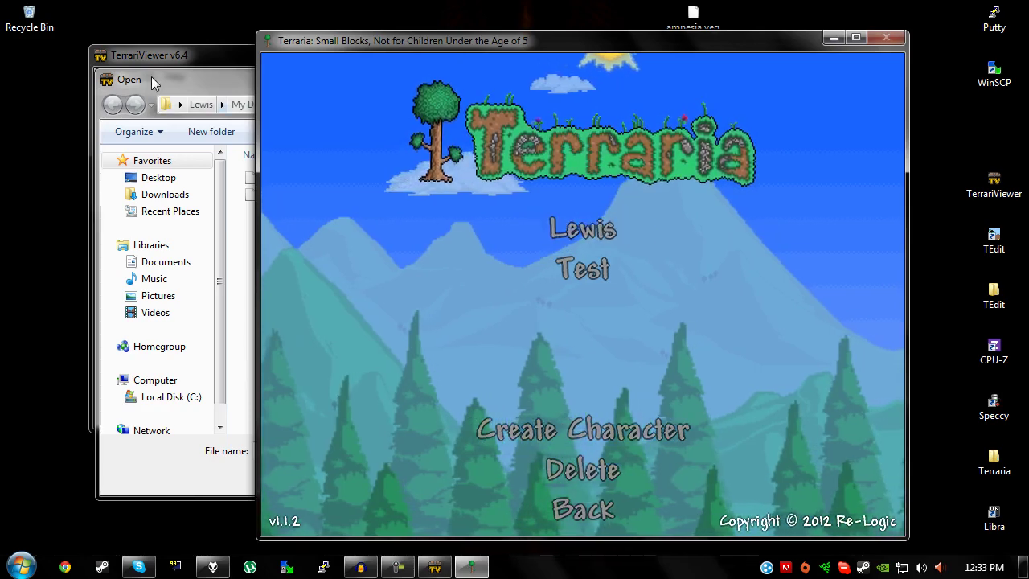
left_click(153, 78)
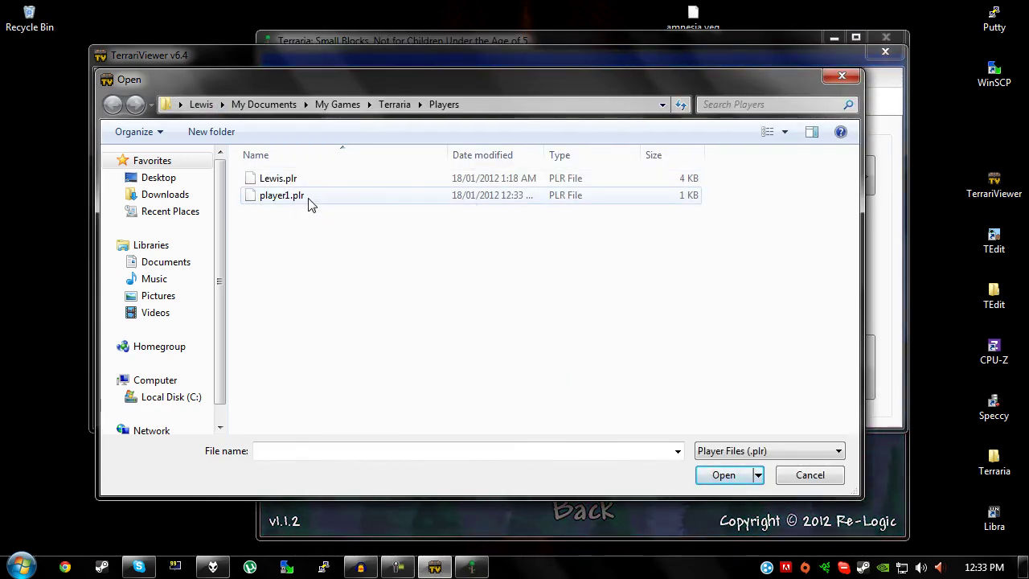
left_click(311, 203)
double_click(310, 197)
Change the loaded character's player name to Test.
left_click(222, 108)
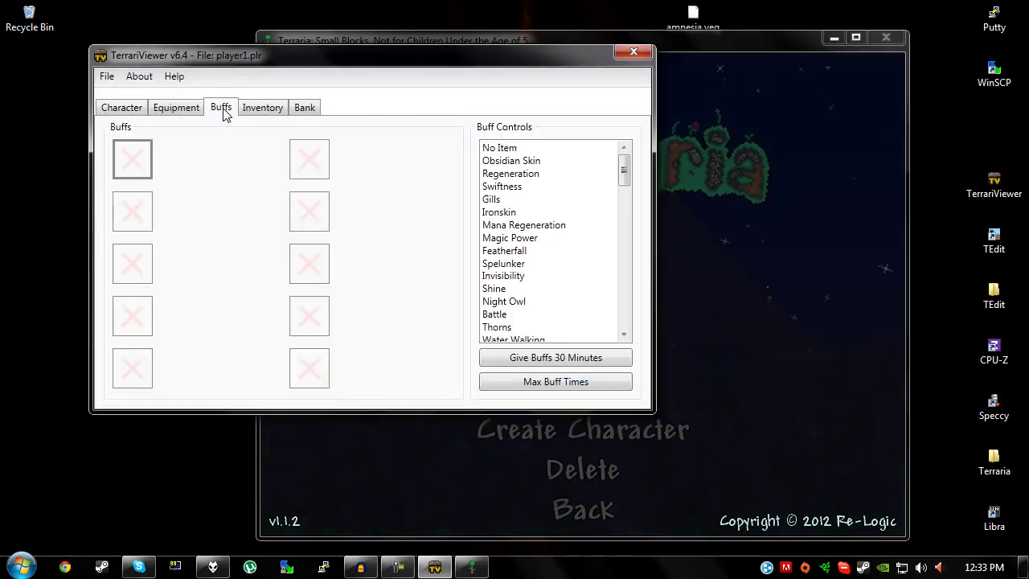
left_click(123, 108)
double_click(173, 158)
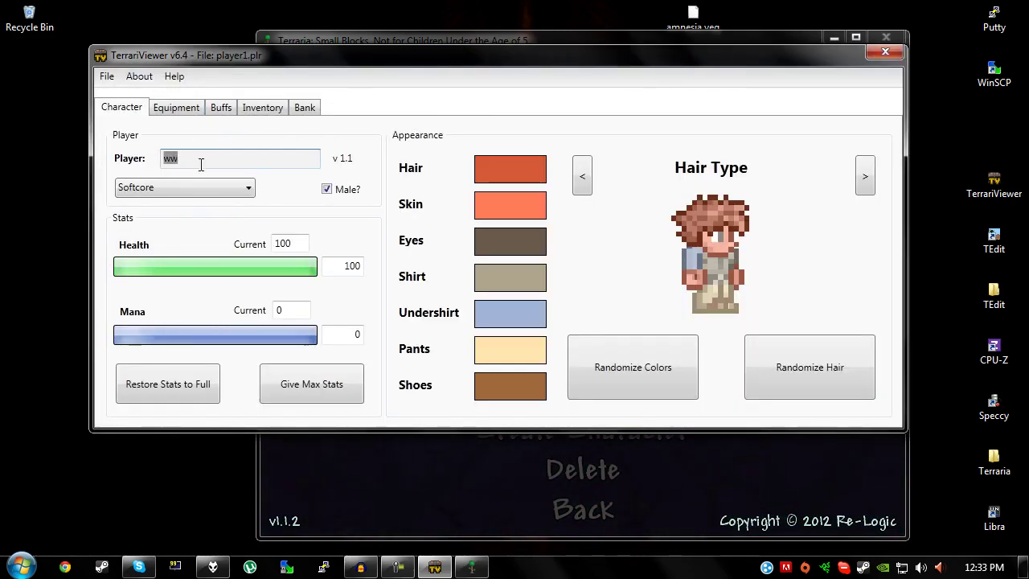
type("Test")
Leave Terraria's character list for the main menu and switch back to TerrariViewer.
left_click(437, 446)
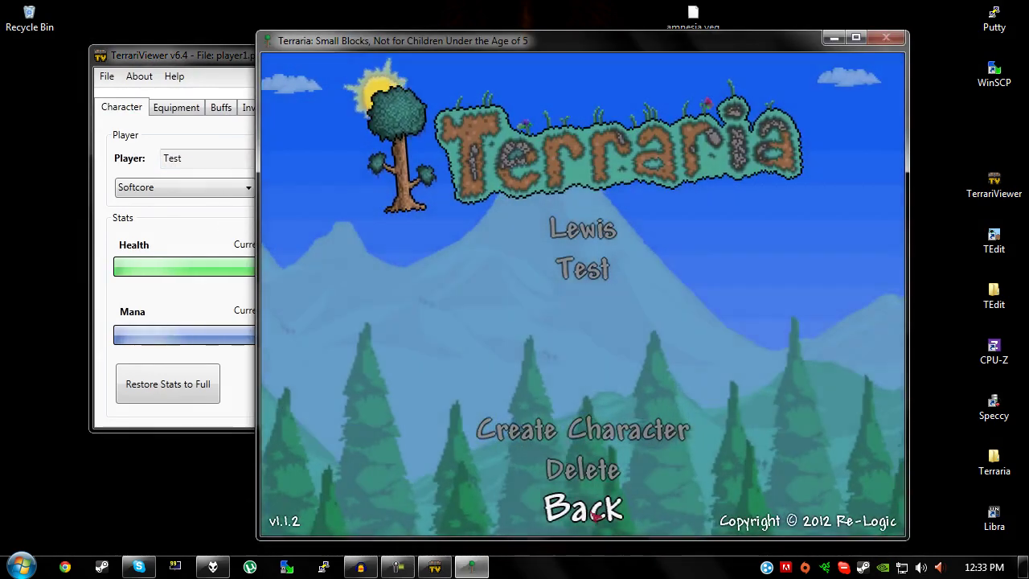
left_click(587, 509)
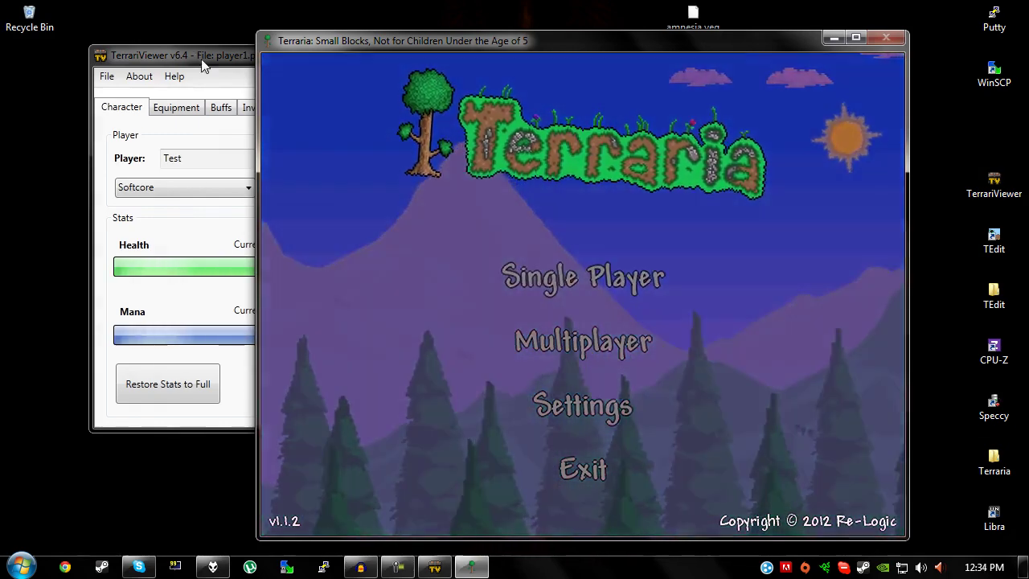
left_click(203, 65)
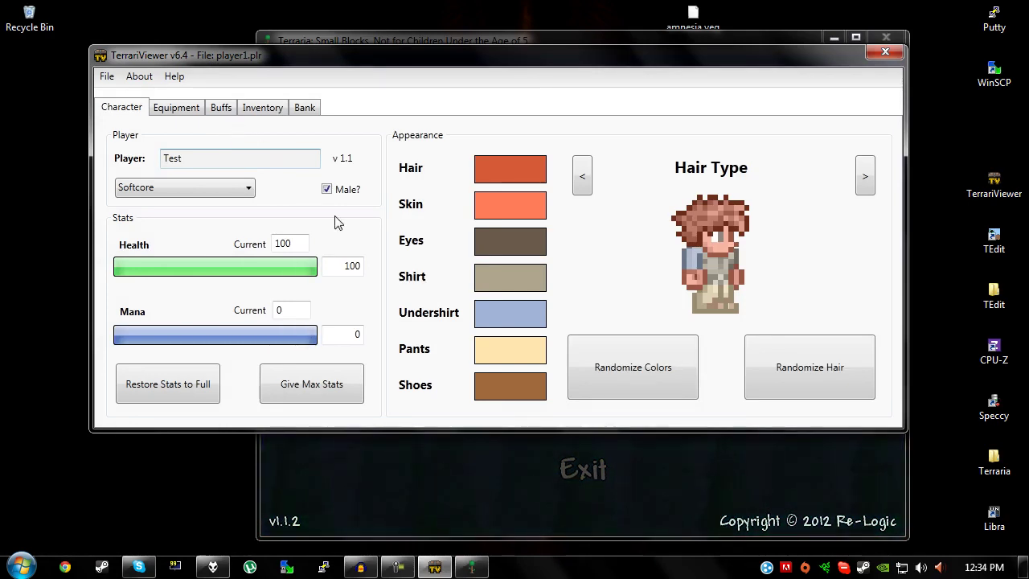
Set both the current and the maximum health of the character to 1.
left_click(303, 243)
type("1")
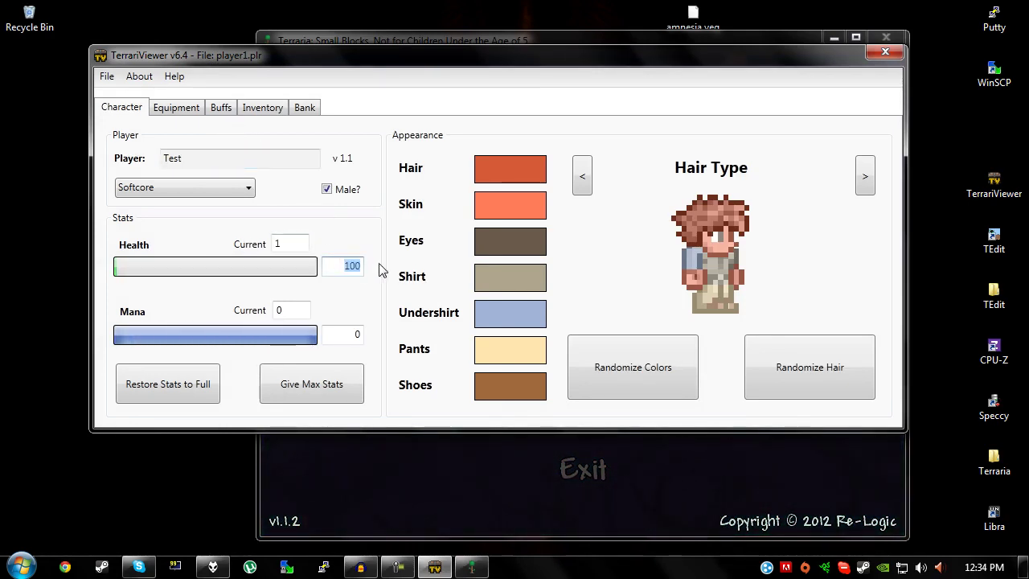
key("BackSpace")
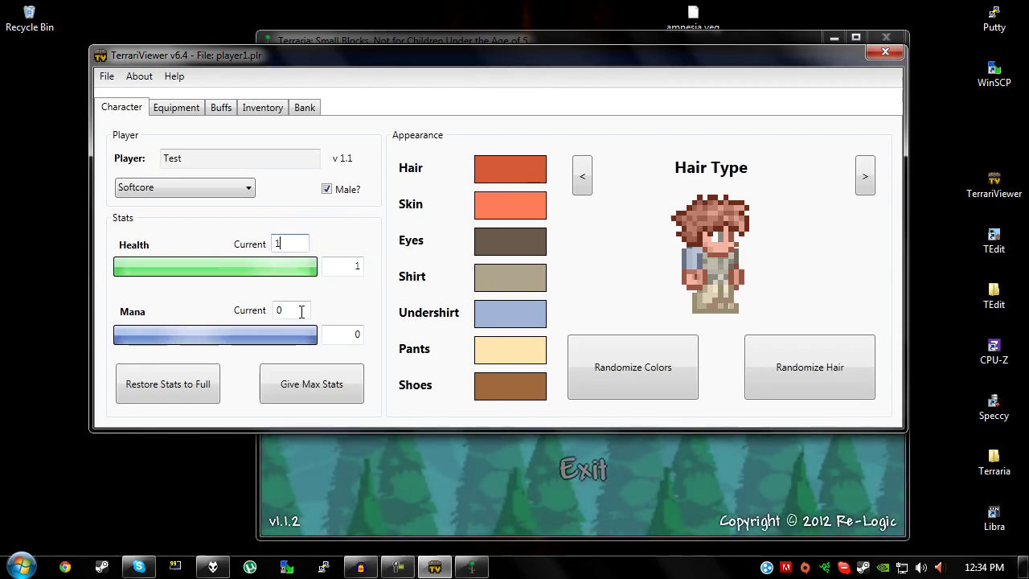
left_click(277, 312)
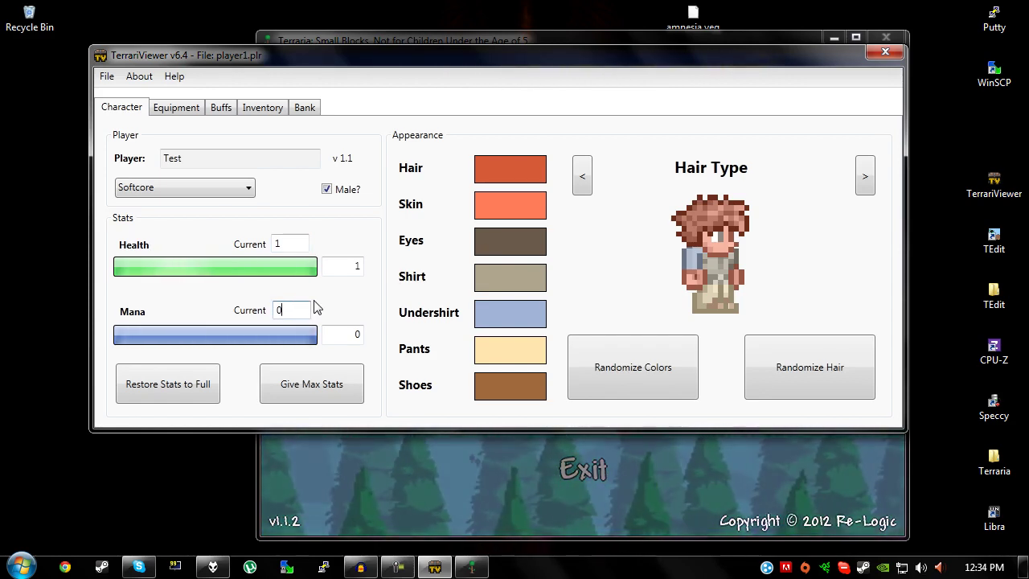
Set the character's hair color to white and the skin color to black.
left_click(539, 177)
left_click(496, 296)
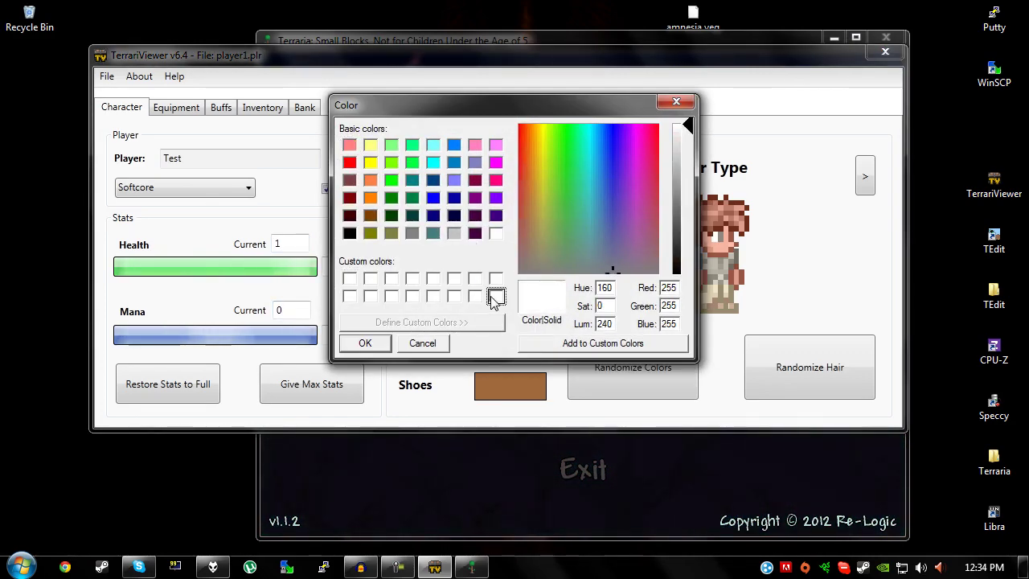
left_click(366, 343)
left_click(515, 202)
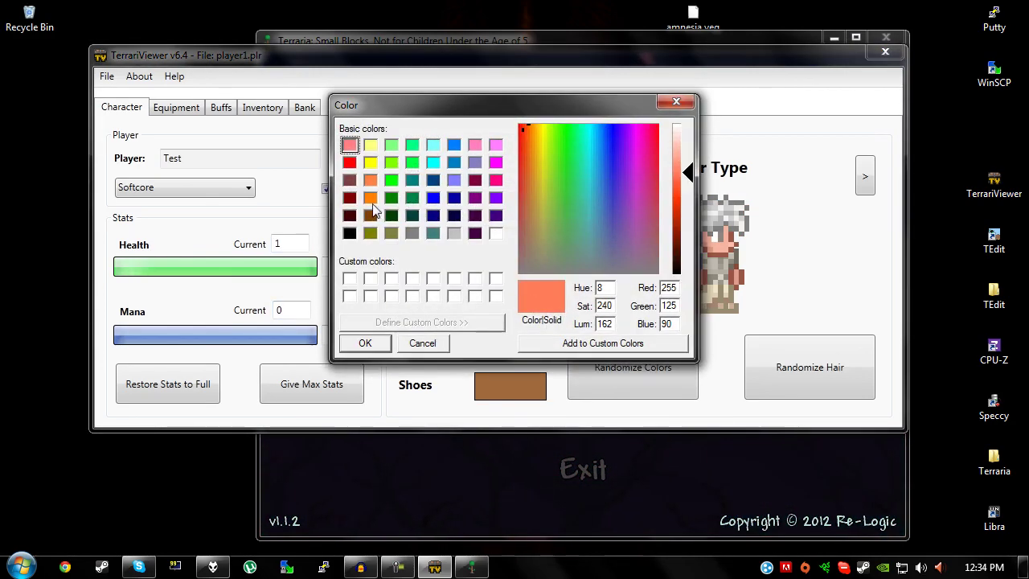
left_click(348, 234)
left_click(366, 343)
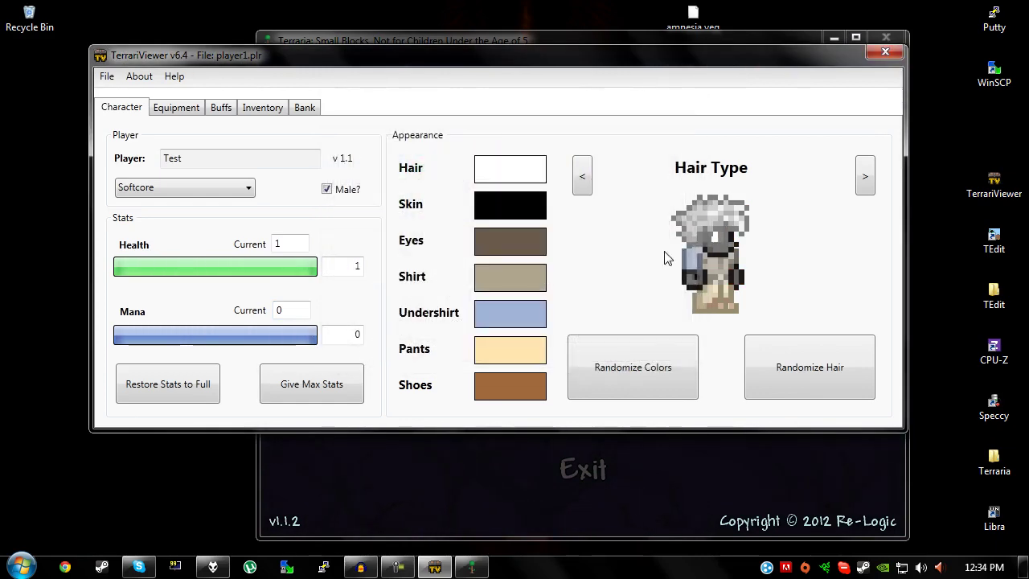
left_click(521, 241)
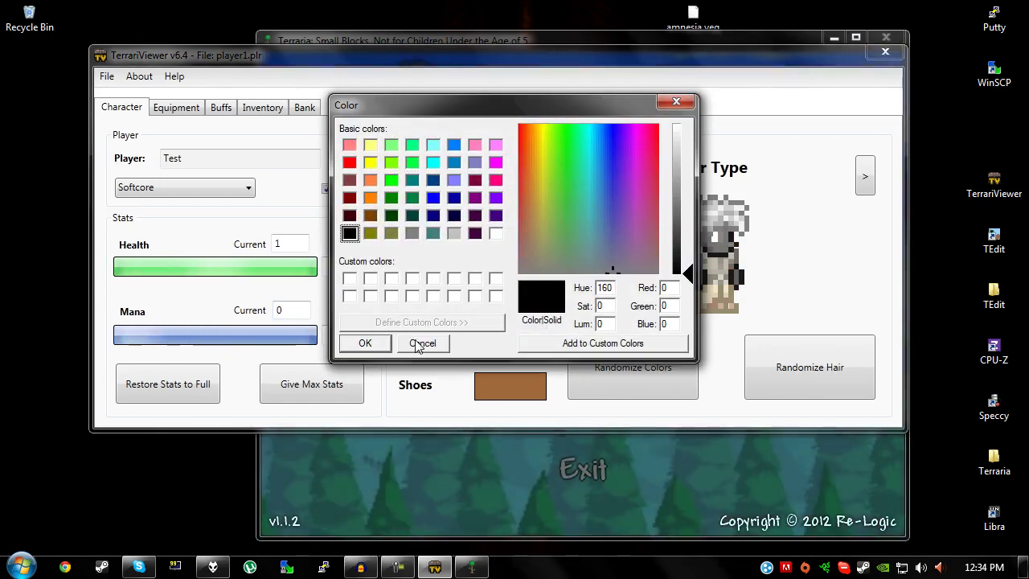
left_click(424, 342)
left_click(216, 110)
left_click(164, 109)
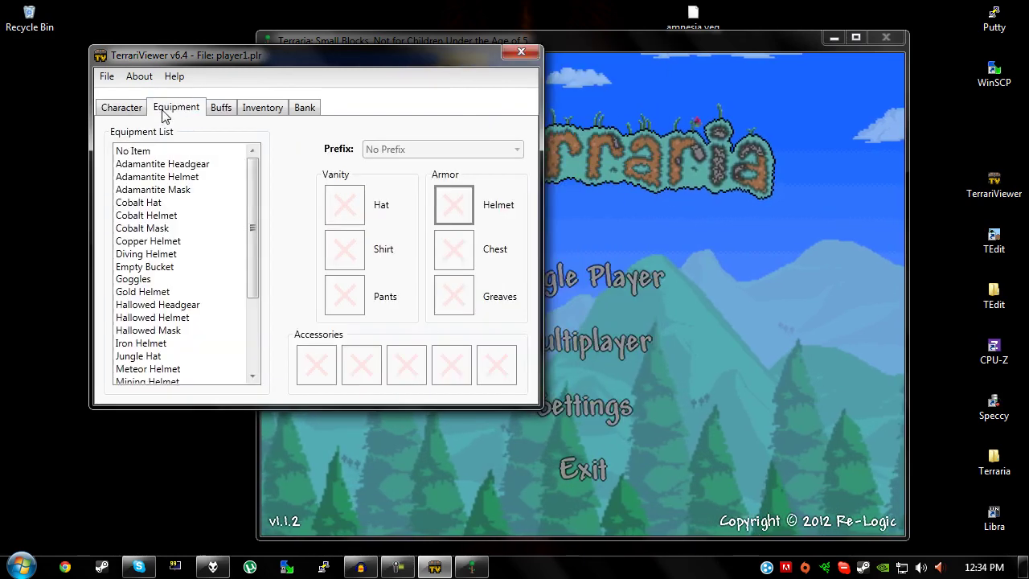
left_click(119, 111)
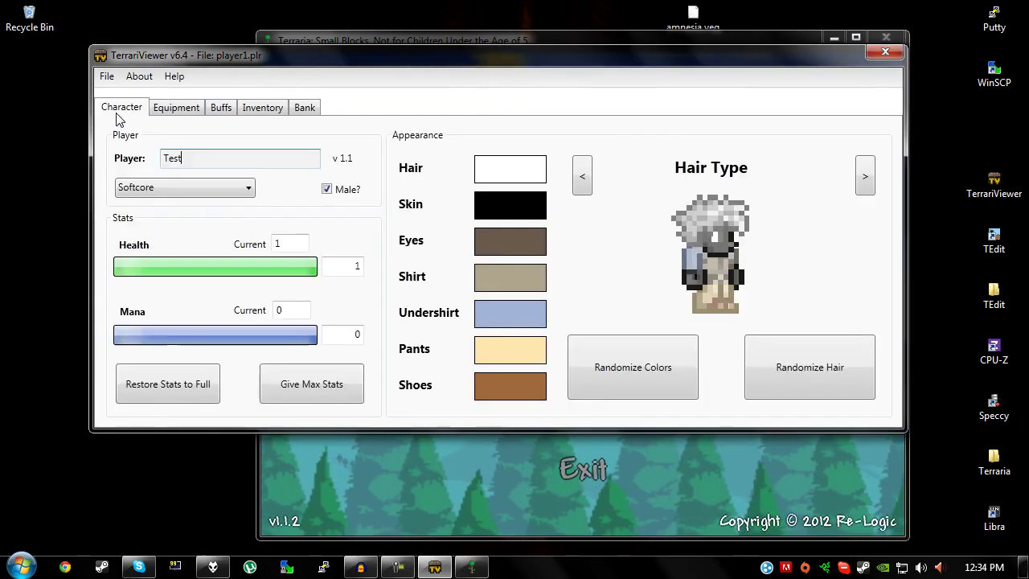
Clear the invalid amount from the sixth slot in the first row of the character's inventory.
left_click(262, 109)
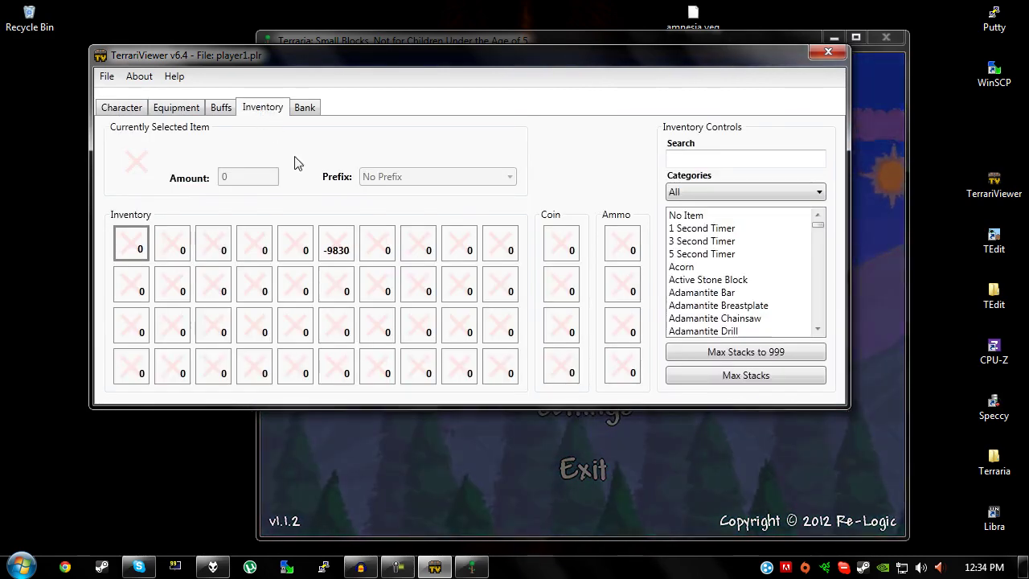
left_click(336, 243)
Put Dynamite in the first inventory slot and raise its stack to 999.
left_click(133, 243)
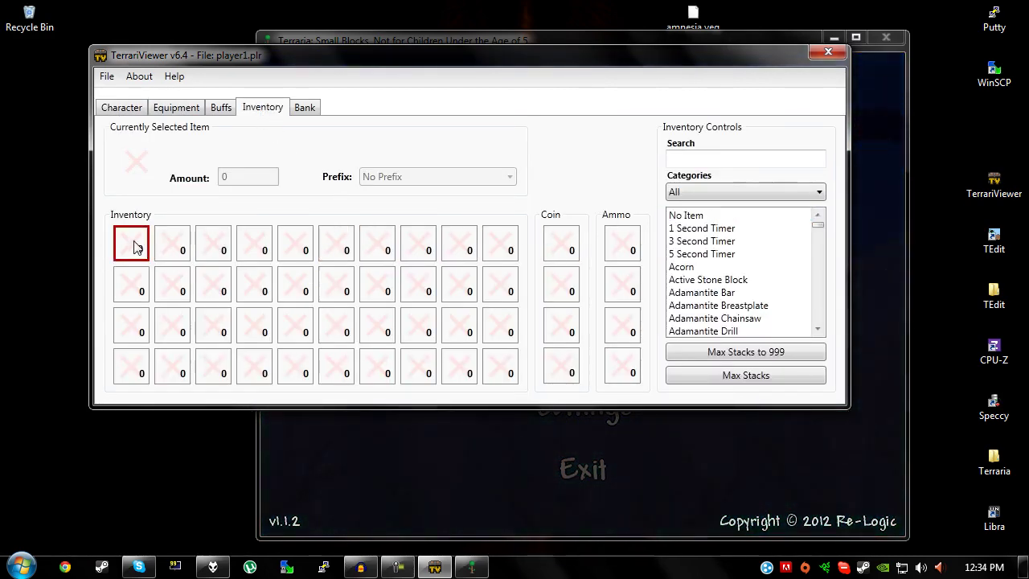
type("dyna")
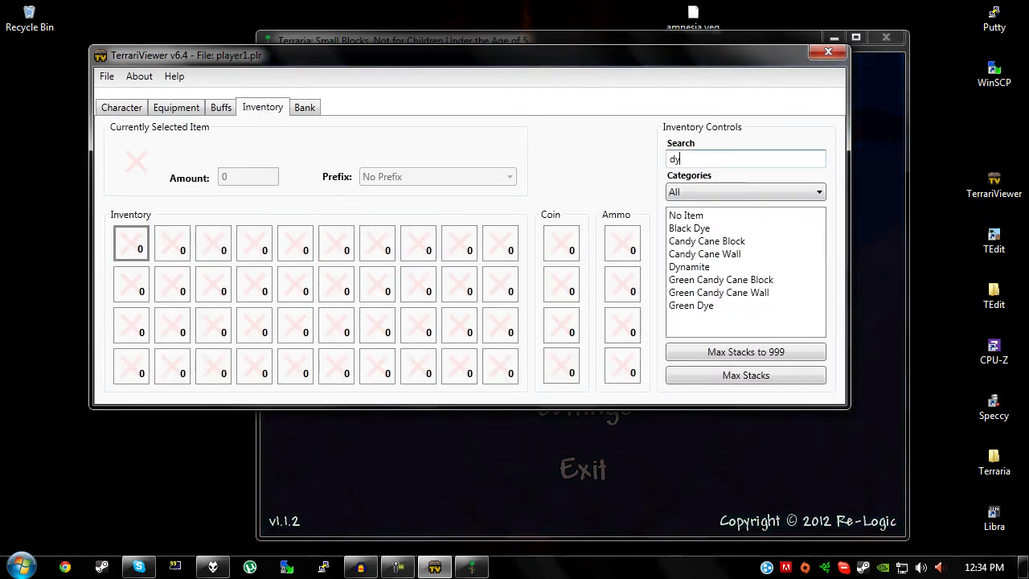
left_click(683, 230)
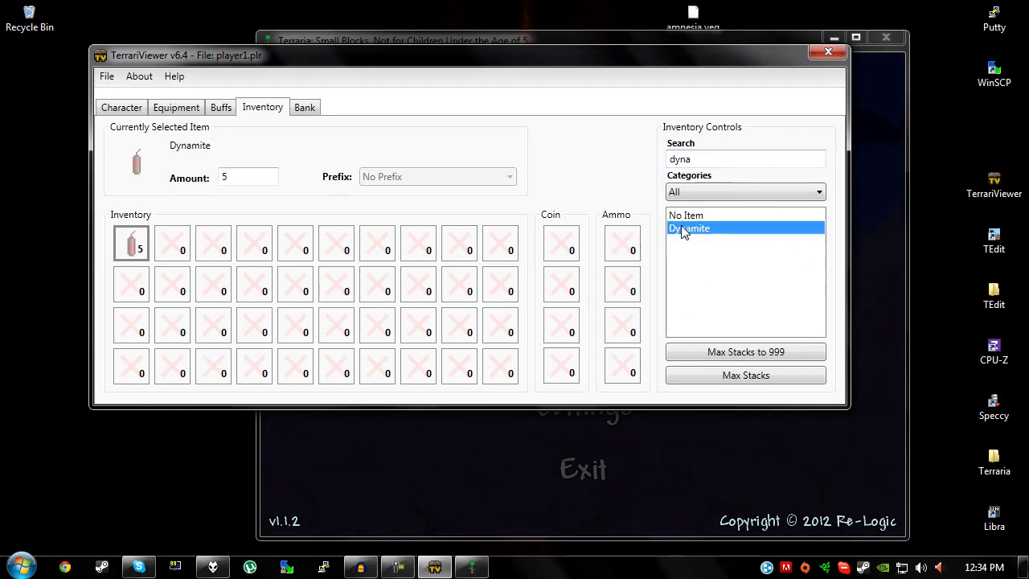
left_click(744, 357)
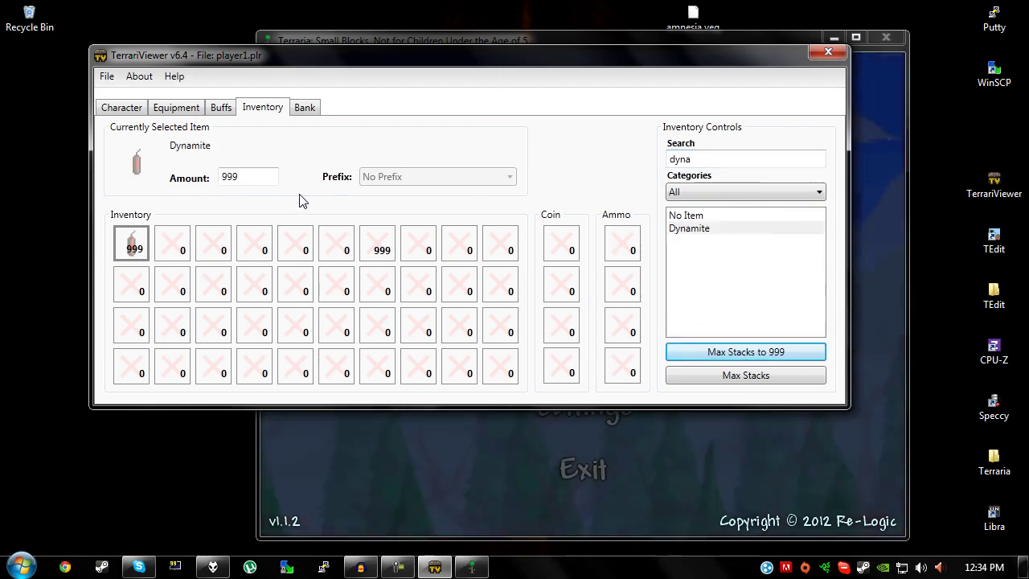
Clear the stray amount from the seventh slot in the first inventory row by assigning No Item.
left_click(385, 248)
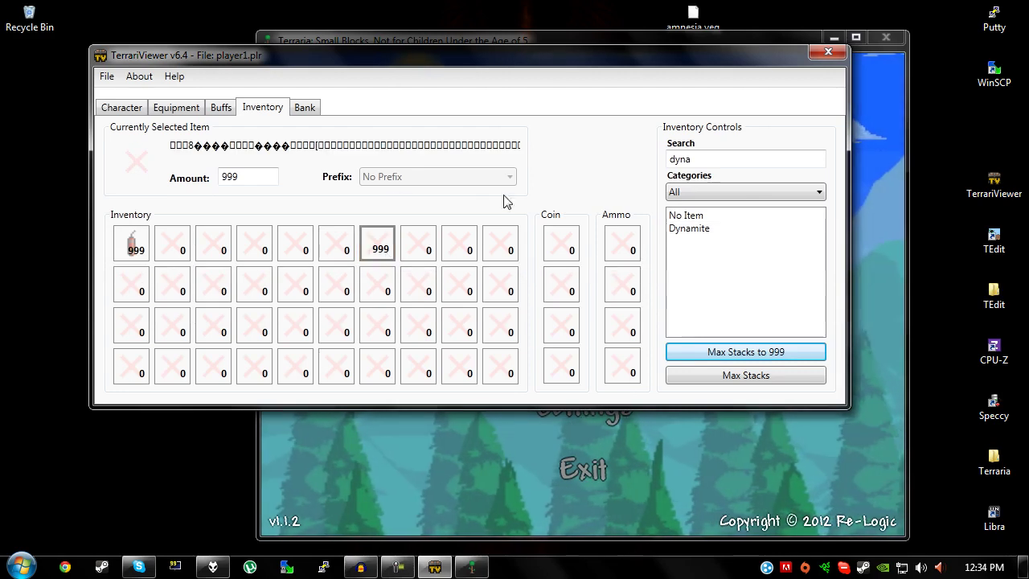
left_click(687, 216)
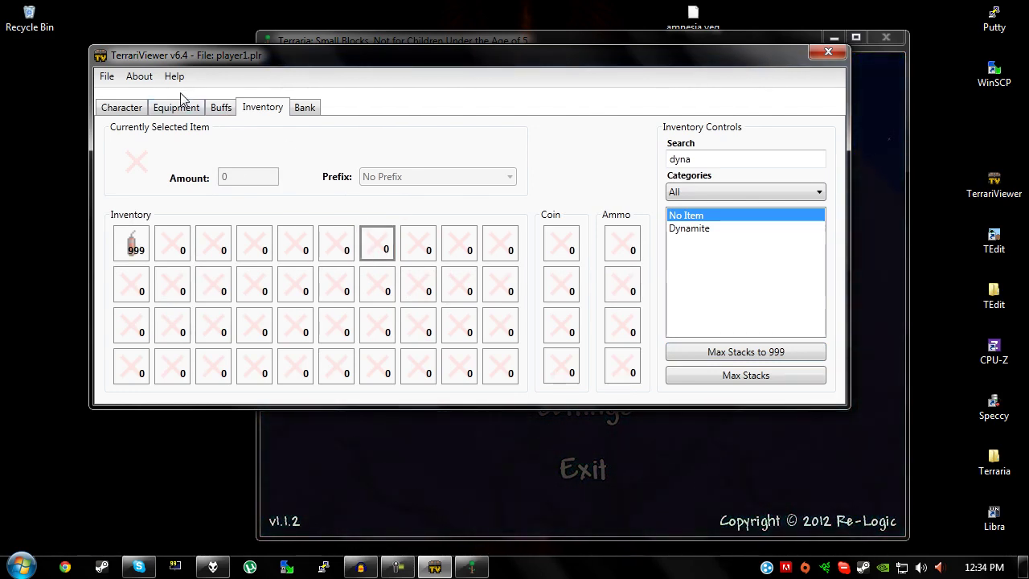
left_click(217, 109)
left_click(258, 111)
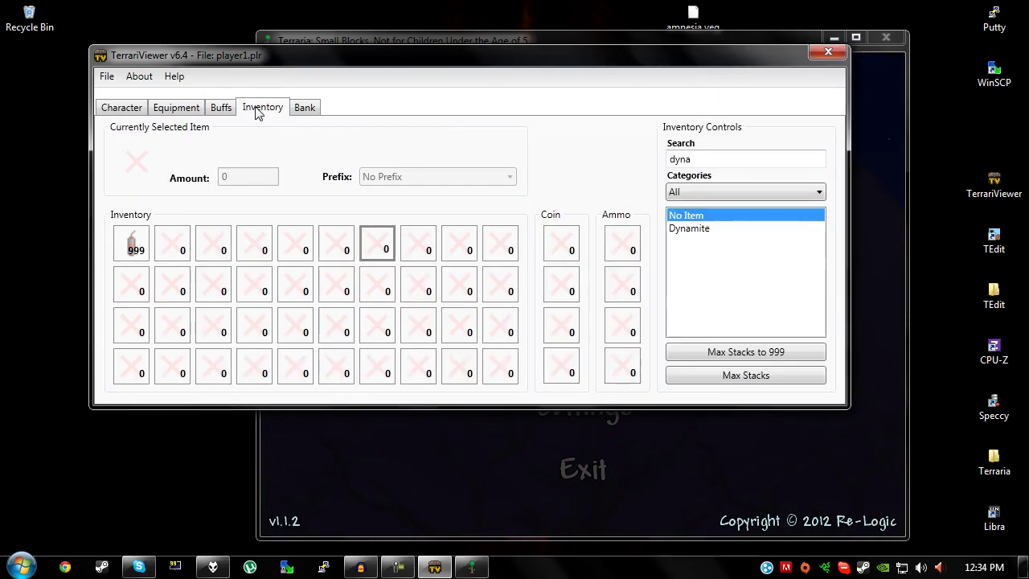
left_click(382, 254)
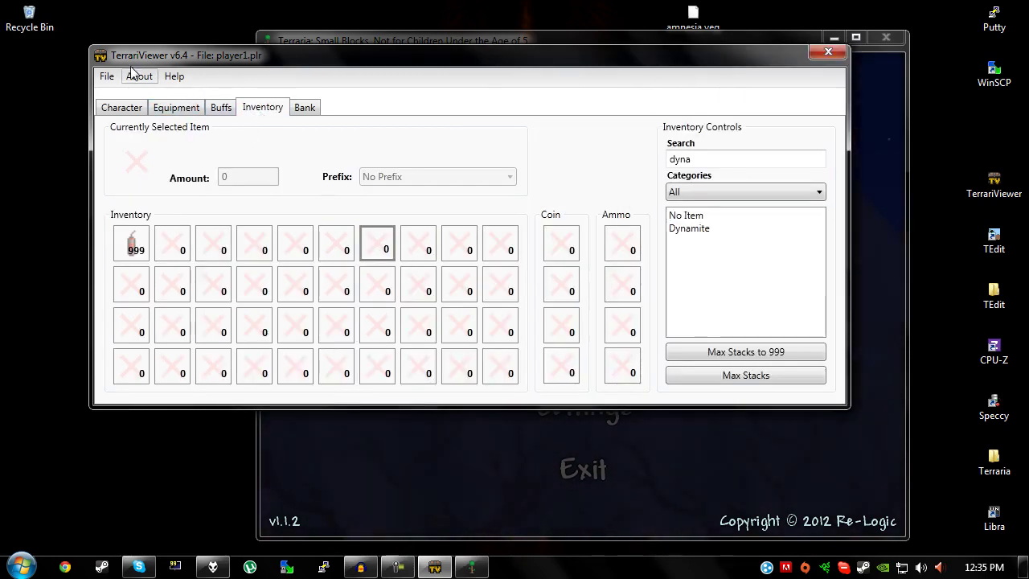
Save the edited character file.
left_click(107, 76)
left_click(129, 134)
left_click(529, 333)
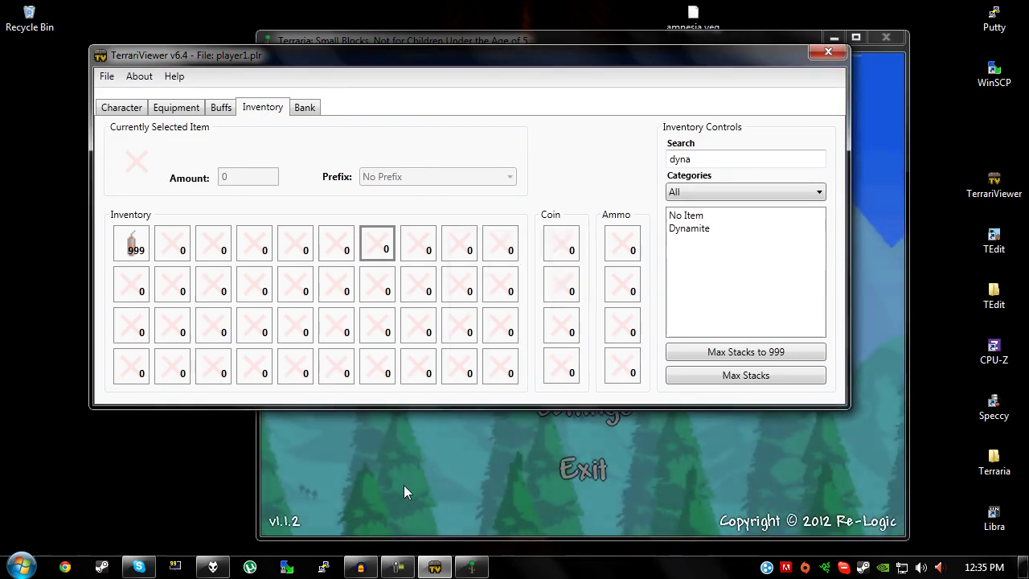
Switch to Terraria and start single-player World 2 with the Test character.
left_click(404, 492)
left_click(563, 275)
left_click(593, 264)
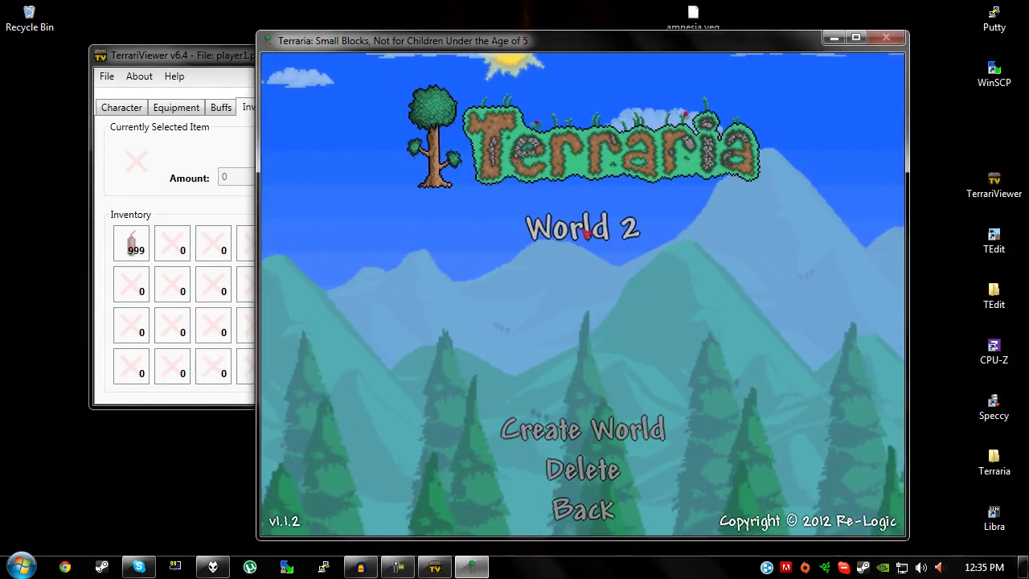
left_click(583, 508)
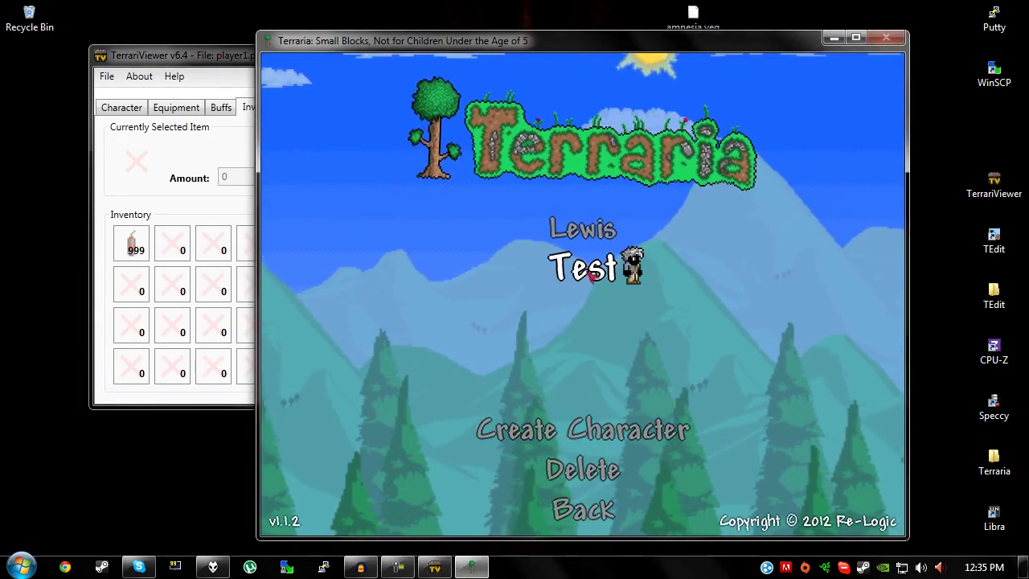
left_click(593, 273)
left_click(590, 230)
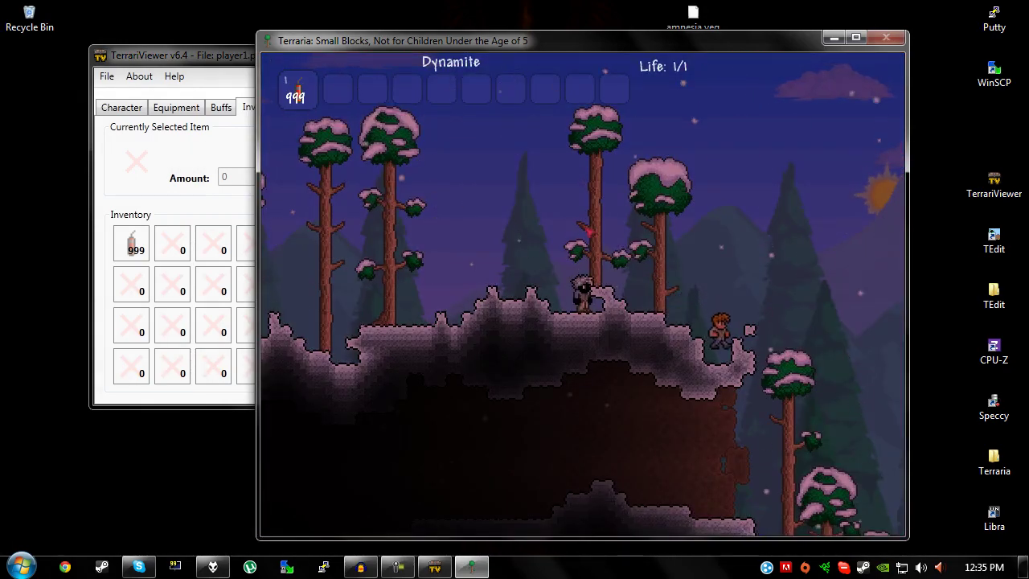
Walk the Test character back and forth on the snowy hilltop, dropping the Dynamite stack and picking it up again.
key("a")
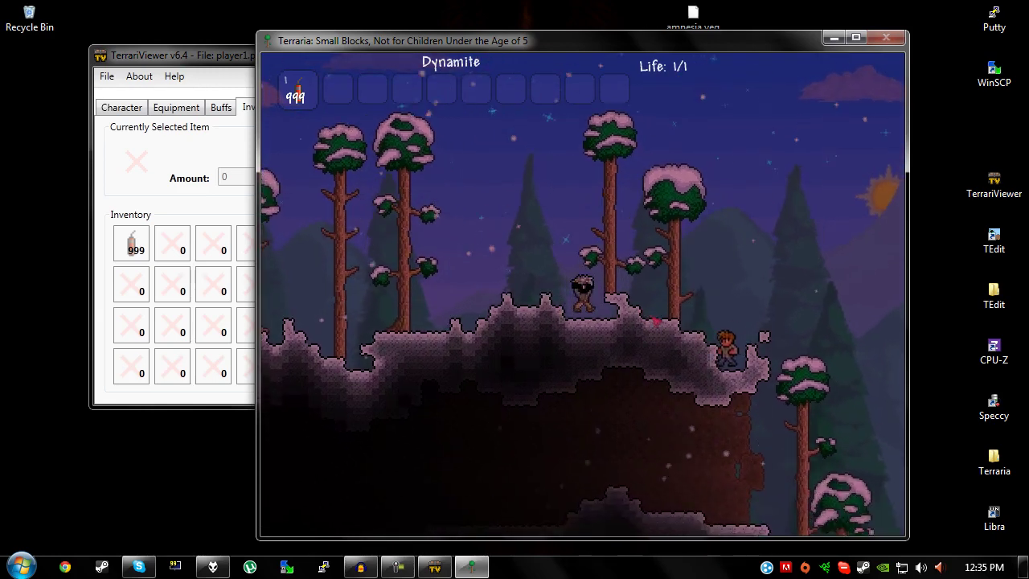
key("d")
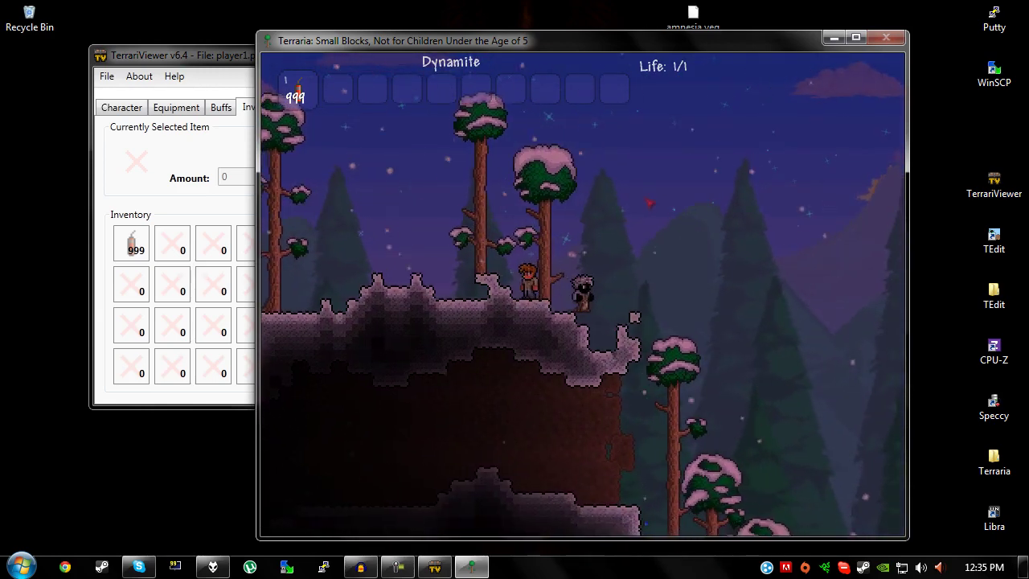
key("d")
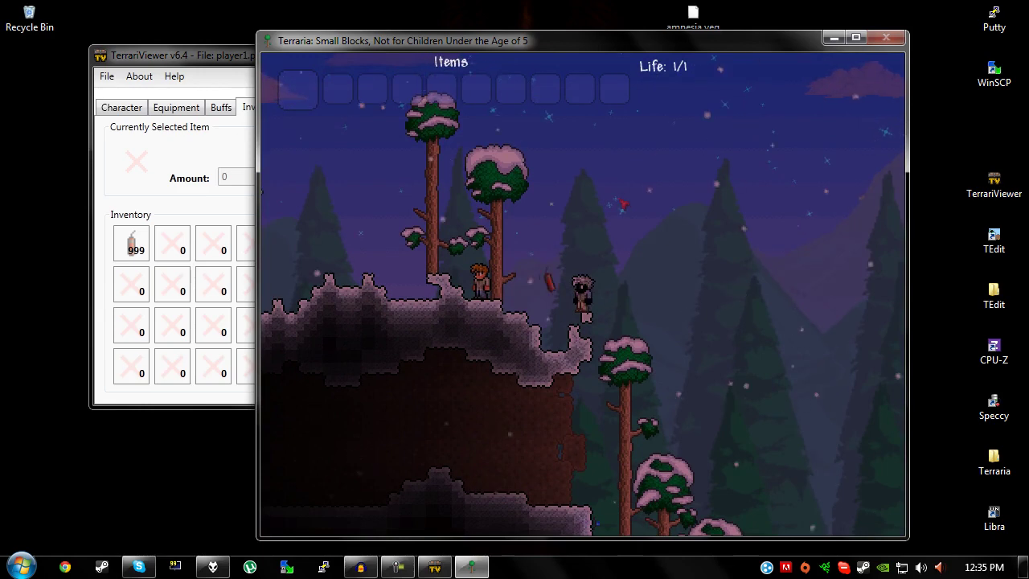
key("a")
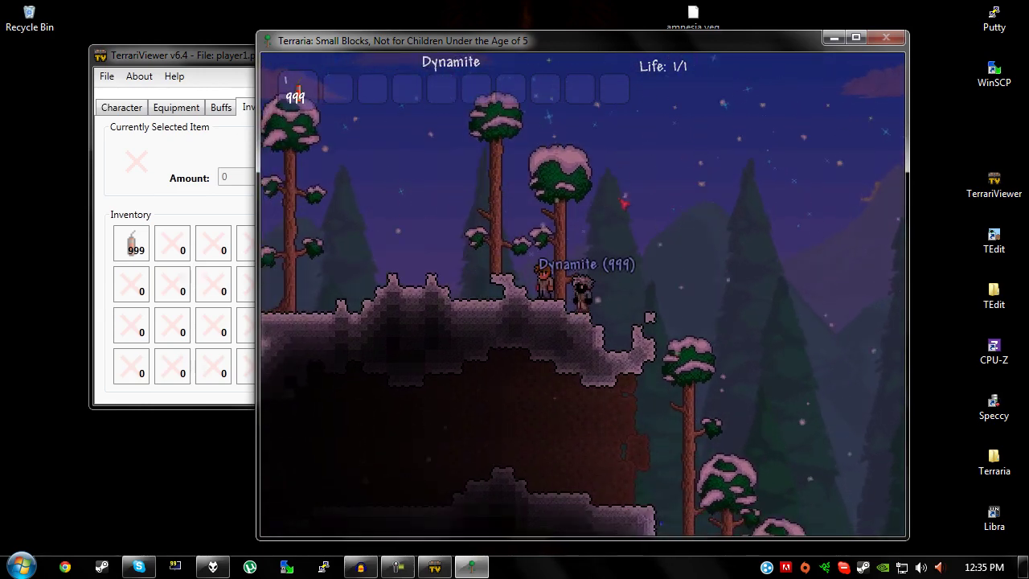
key("d")
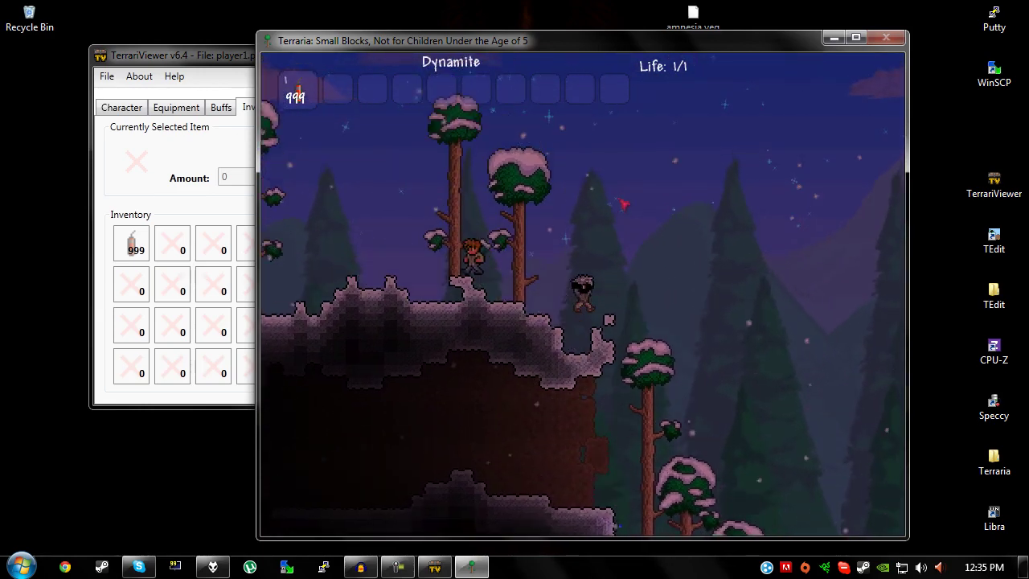
key("a")
Split 5 Dynamite off the stack into the second inventory slot, and walk the character off the cliff.
key("Escape")
right_click(295, 90)
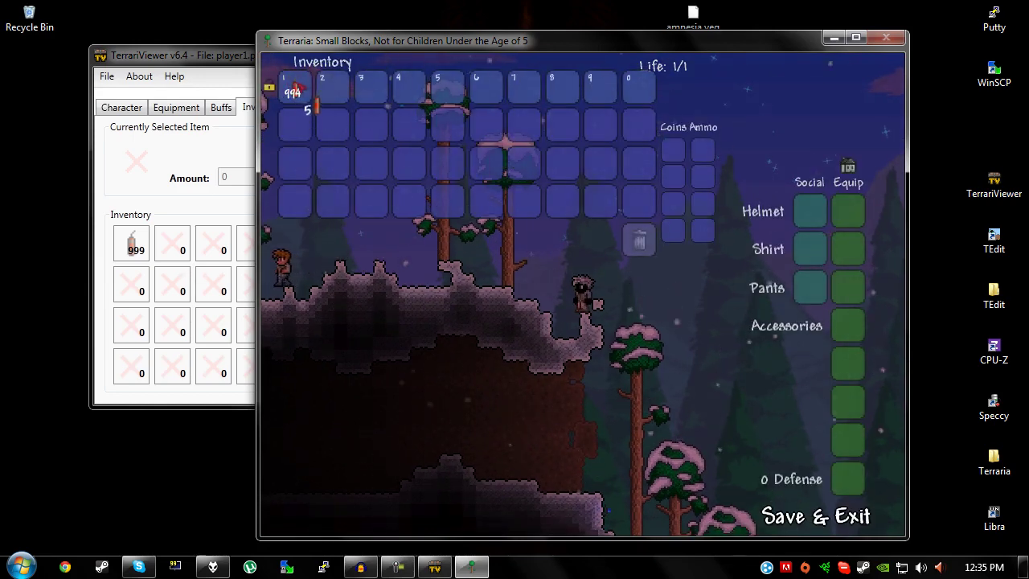
left_click(331, 89)
left_click(332, 89)
left_click(332, 122)
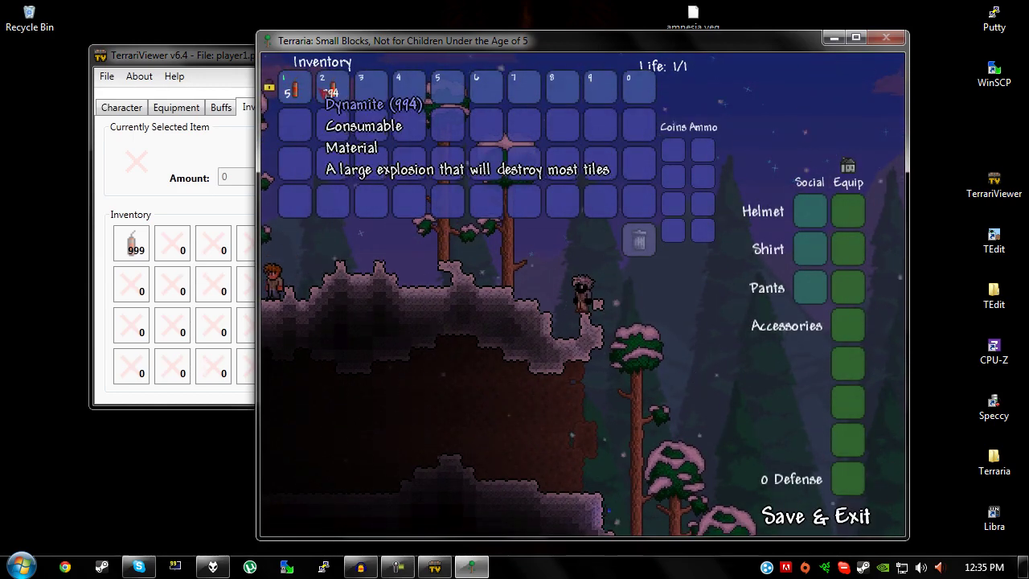
left_click(322, 97)
key("Escape")
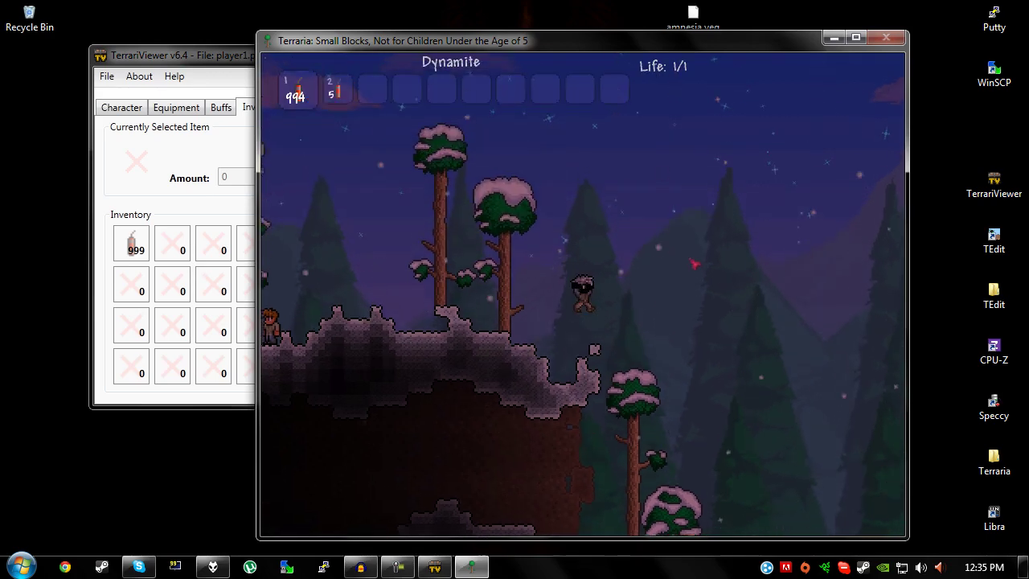
key("d")
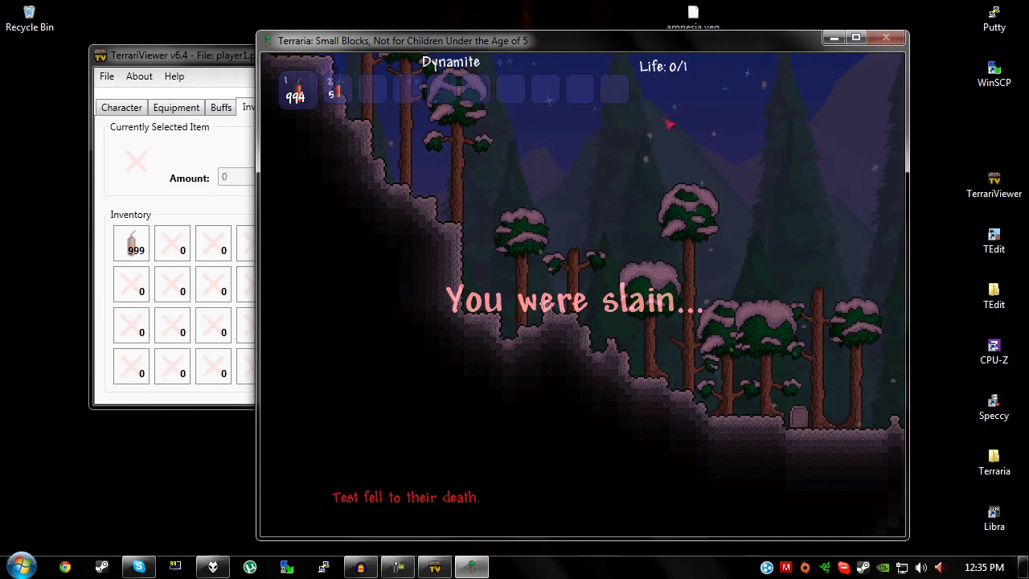
Switch back to TerrariViewer and set the character's maximum health to 400.
key("alt+Tab")
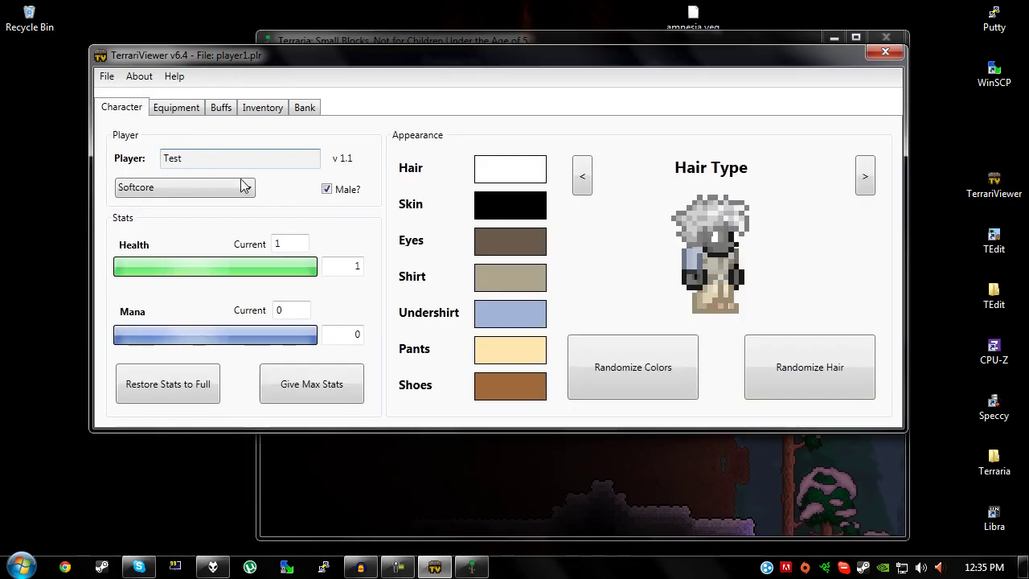
left_click(342, 266)
type("4")
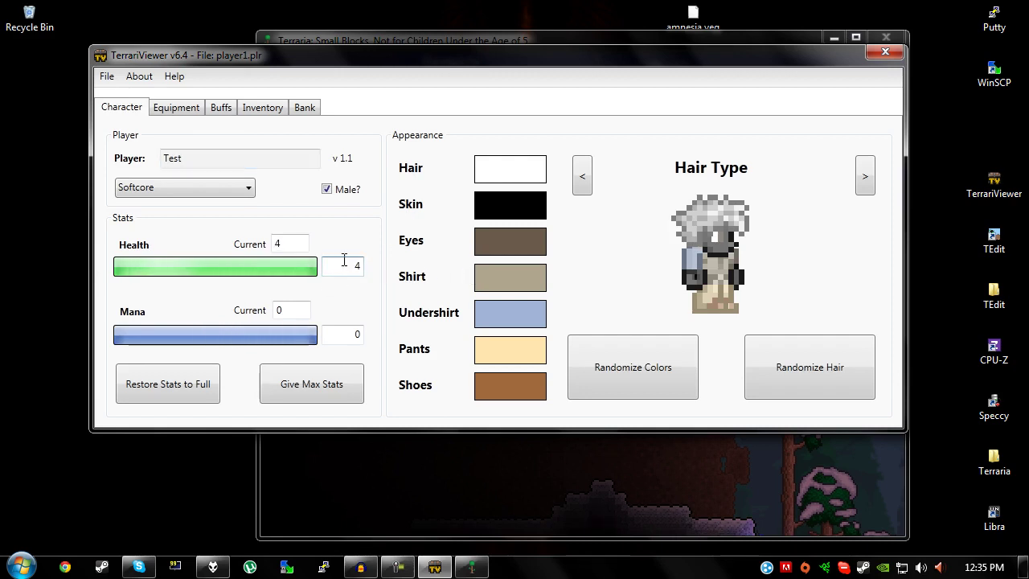
type("00")
Give the character the Ironskin buff in the first buff slot with a duration of 30 minutes.
left_click(256, 107)
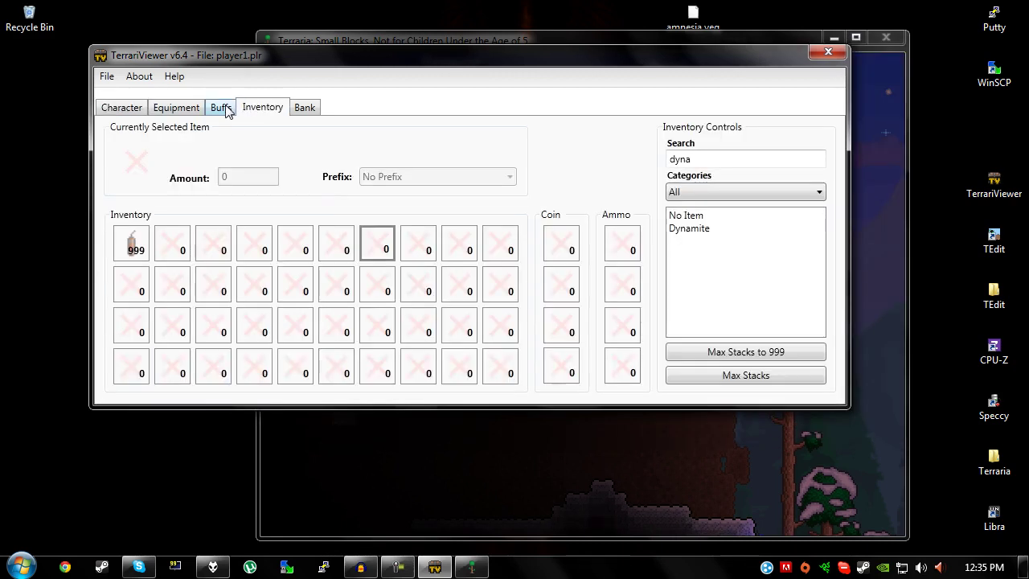
left_click(221, 108)
left_click(496, 213)
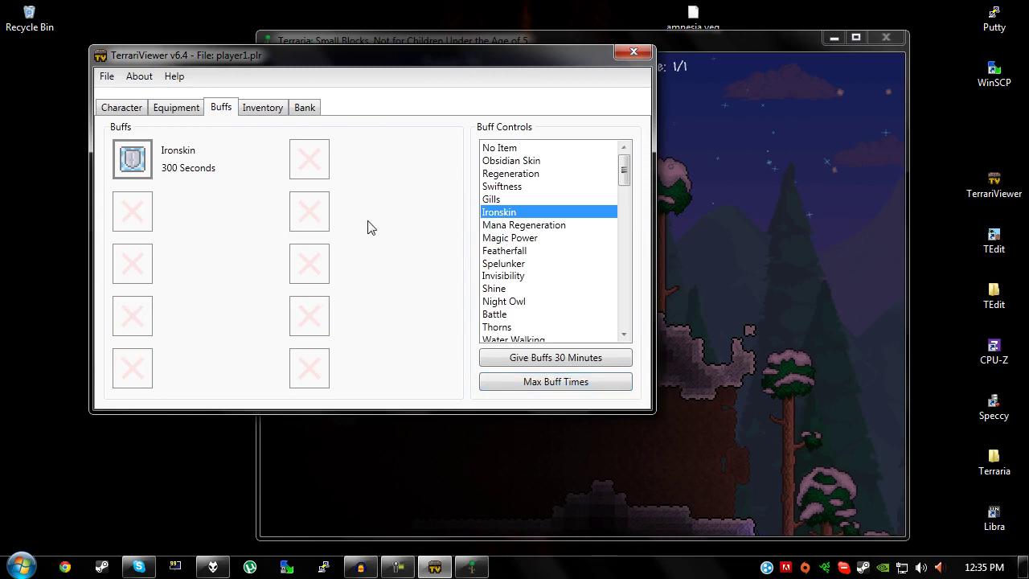
left_click(557, 364)
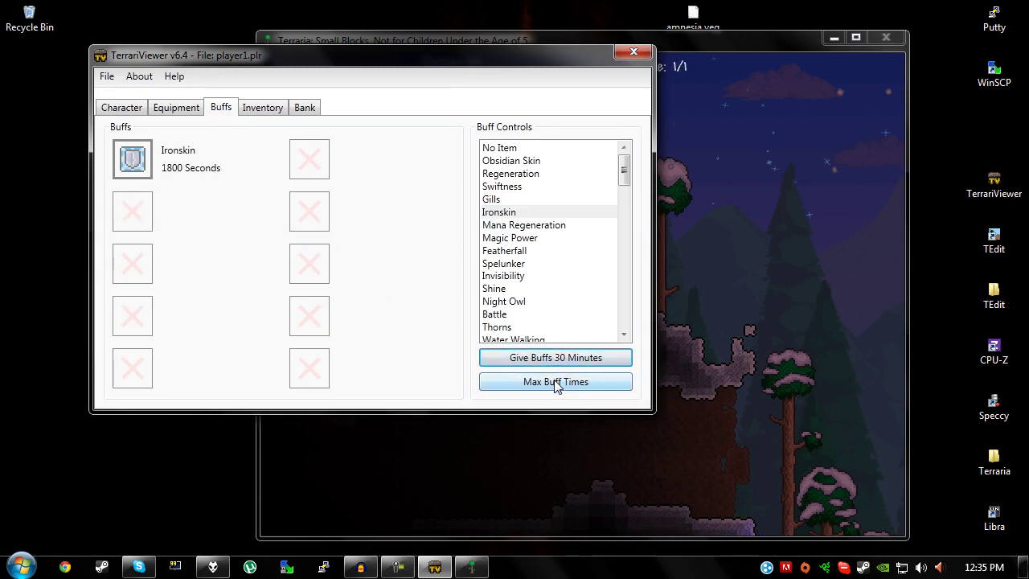
left_click(555, 383)
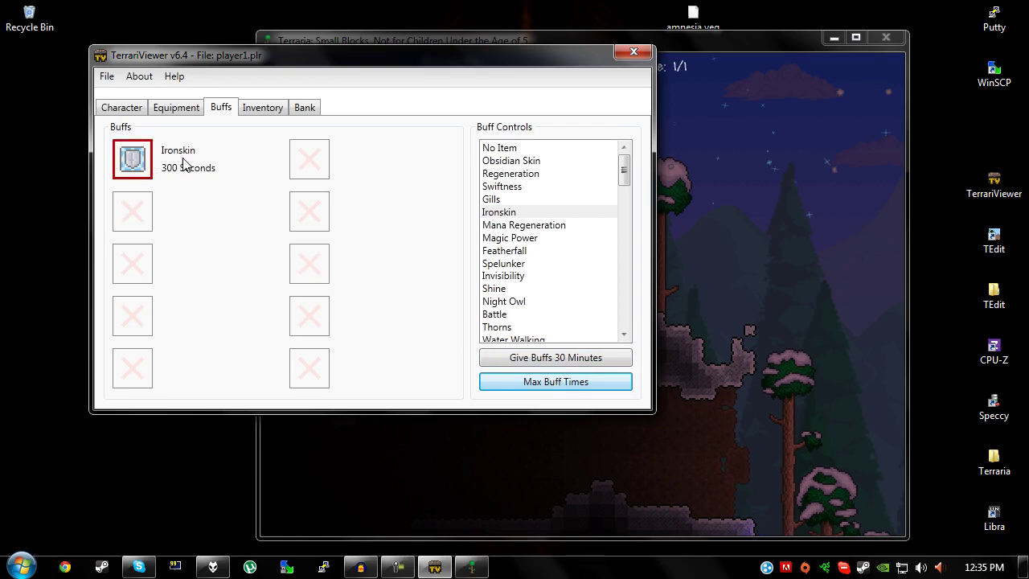
left_click(552, 362)
Add the Shine, Gills and Regeneration buffs to the other slots in the first two buff rows.
left_click(120, 217)
left_click(504, 289)
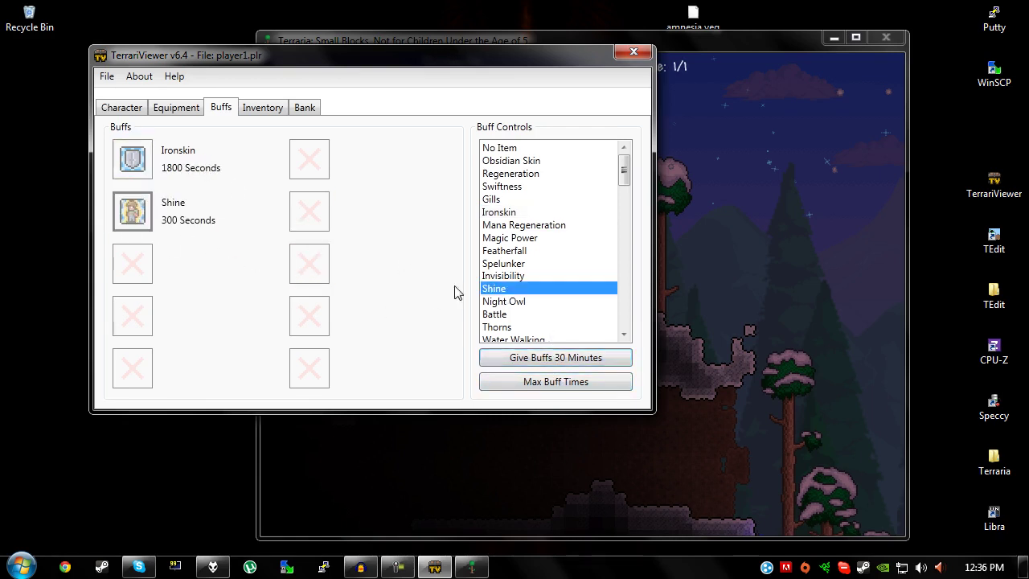
left_click(545, 201)
left_click(309, 159)
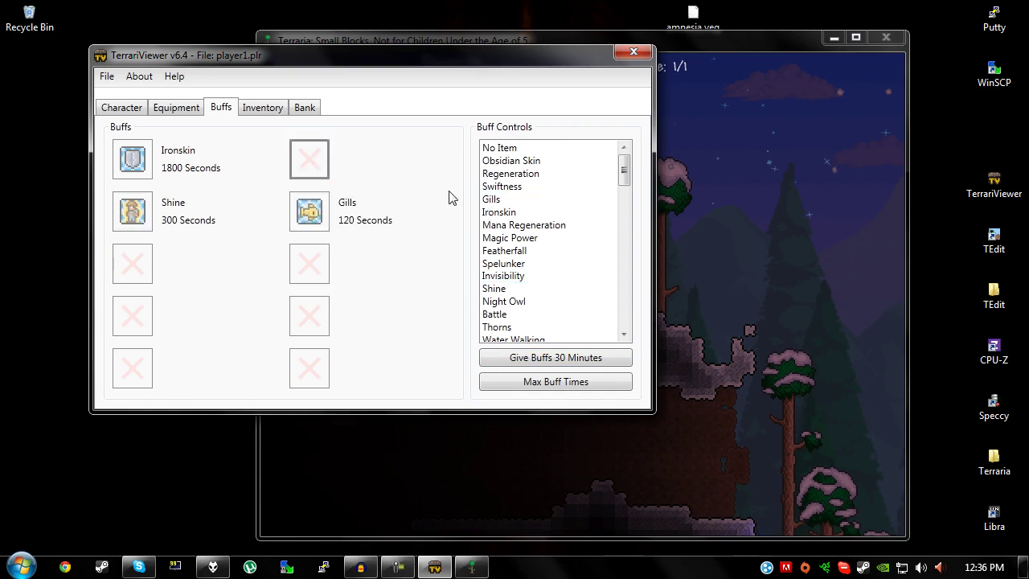
left_click(561, 176)
left_click(304, 107)
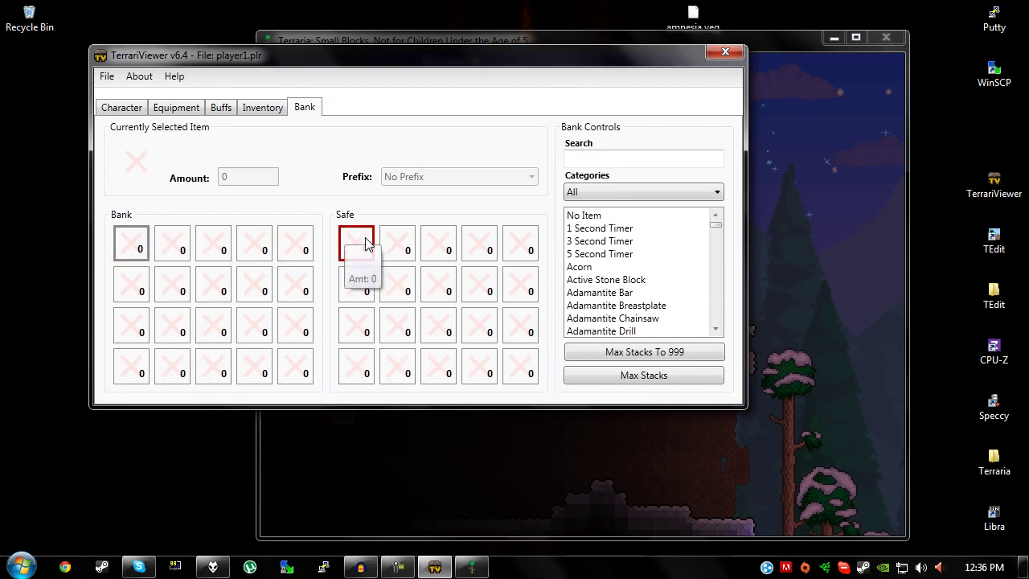
left_click(260, 107)
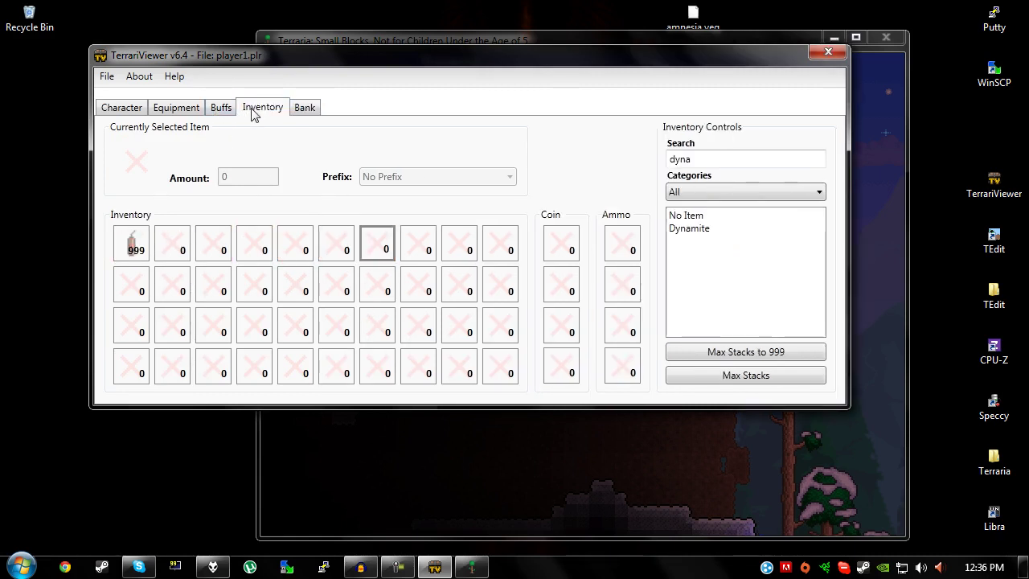
left_click(219, 113)
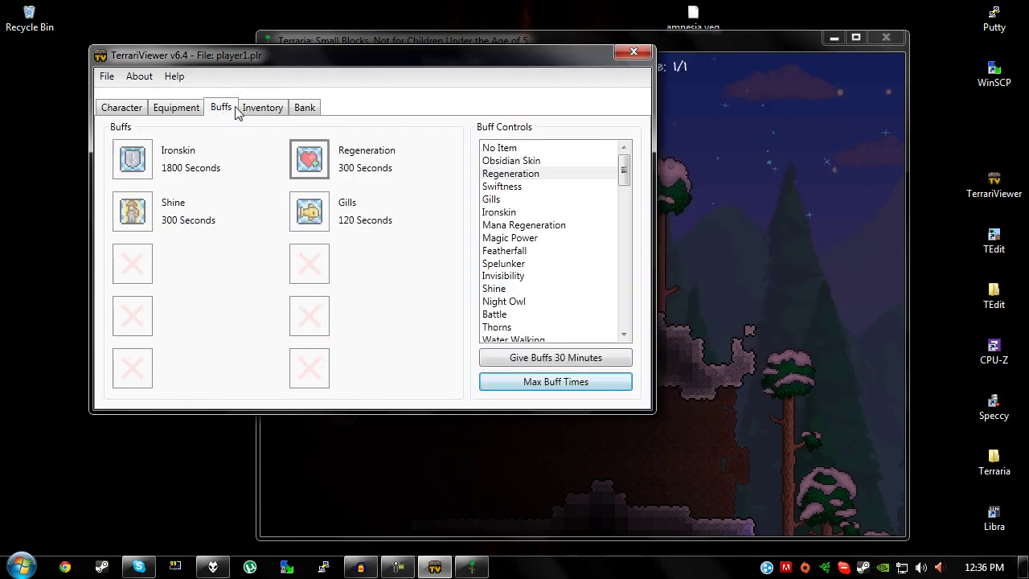
Equip the armor slots with Hallowed Headgear, Hallowed Plate Mail and Hallowed Greaves.
left_click(169, 109)
left_click(347, 205)
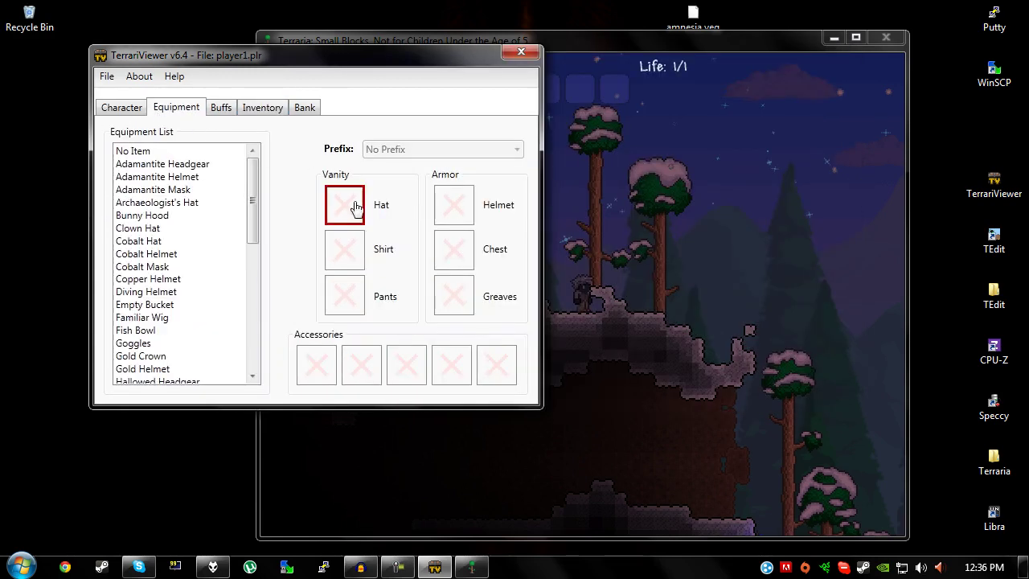
left_click(456, 210)
scroll(246, 288, "down", 1)
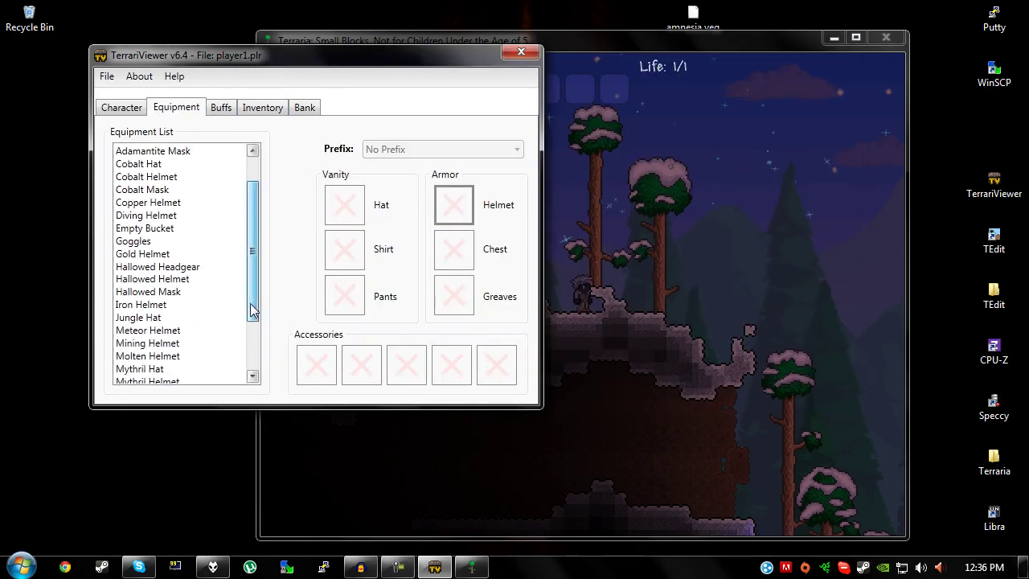
left_click(184, 268)
left_click(455, 250)
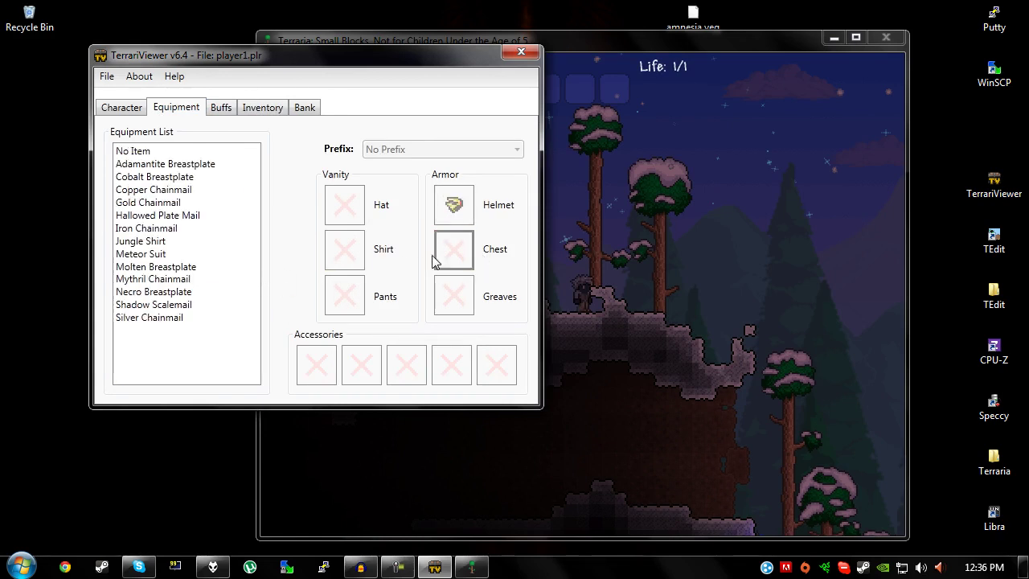
left_click(173, 217)
left_click(464, 290)
left_click(153, 215)
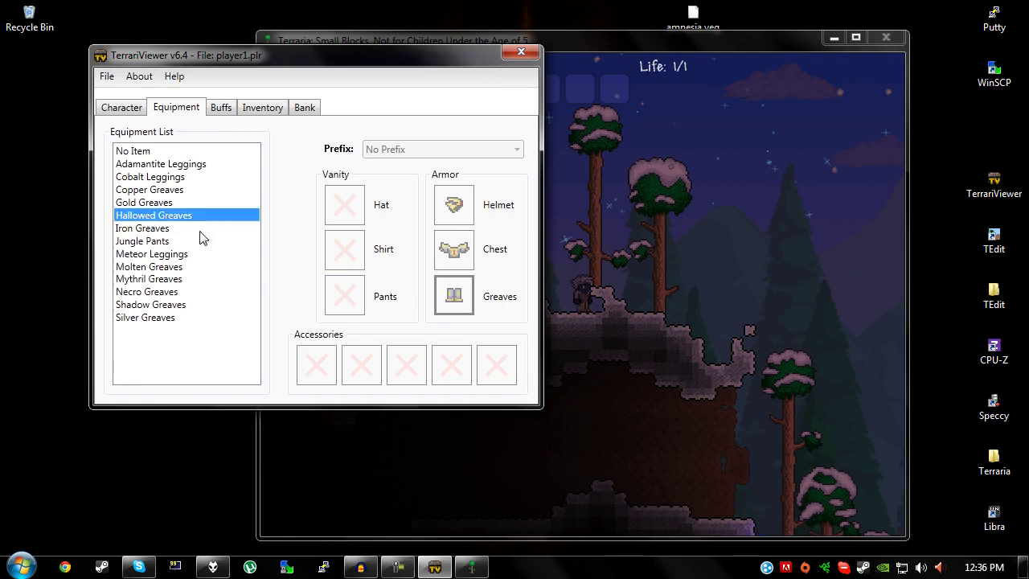
Look through the available accessories and prefix options for the first accessory slot.
left_click(324, 353)
left_click_drag(254, 207, 254, 249)
left_click(418, 150)
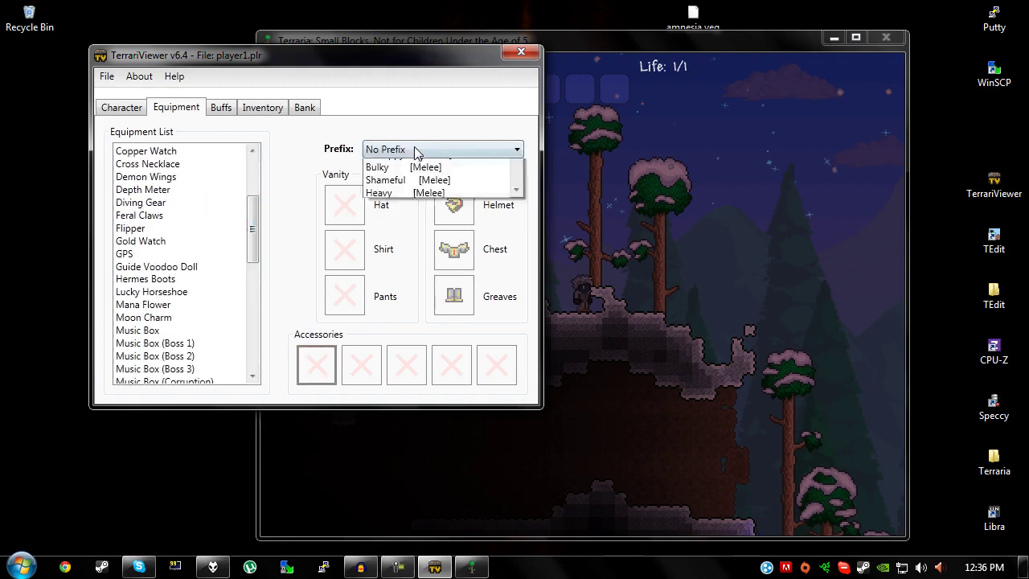
left_click(333, 148)
Search the inventory items for "ex", add Excalibur to the fifth slot and give it the Ignorant [Magic] prefix.
left_click(249, 113)
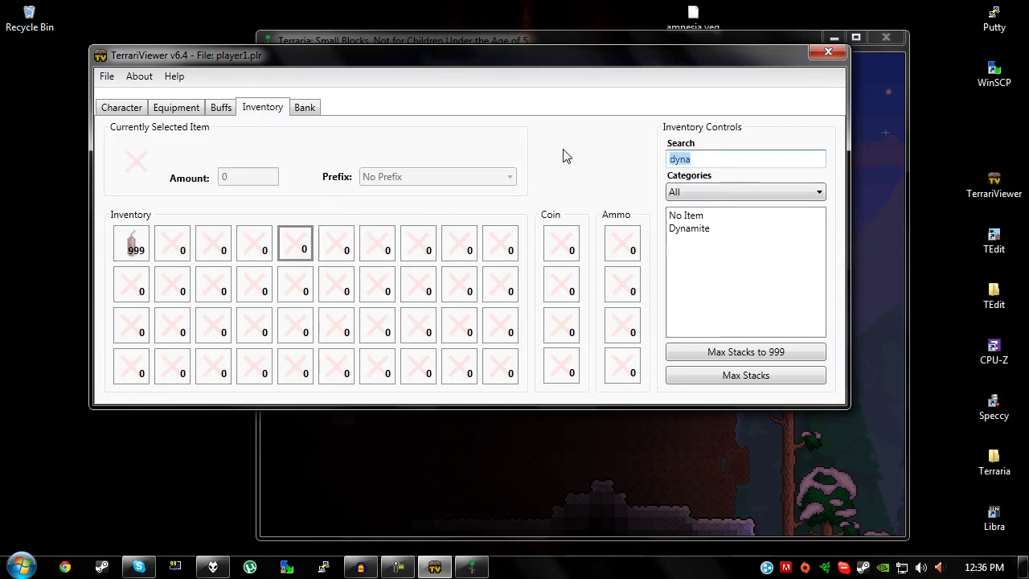
type("ex")
left_click(688, 228)
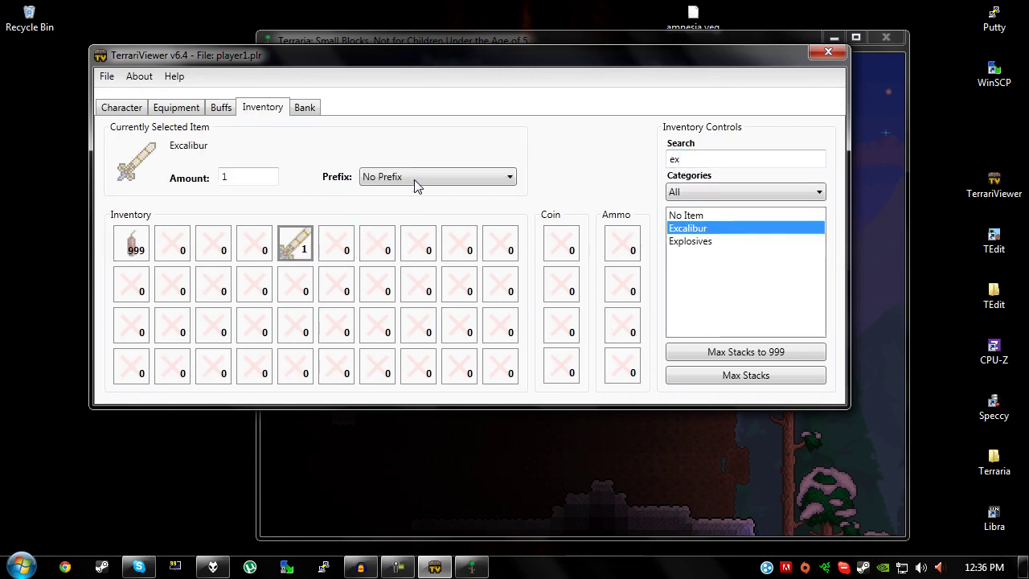
left_click(416, 179)
left_click_drag(512, 203, 515, 268)
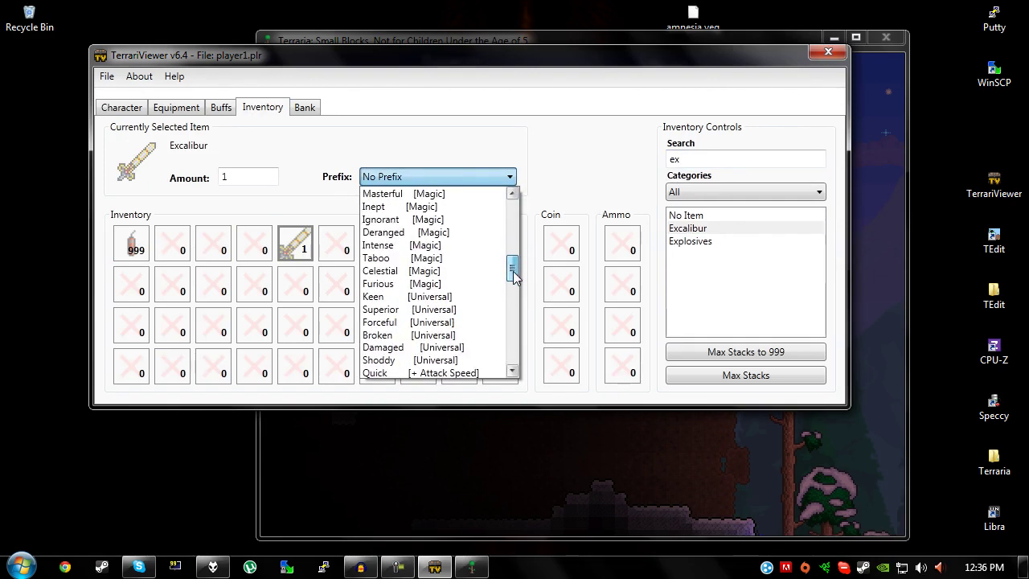
left_click(386, 219)
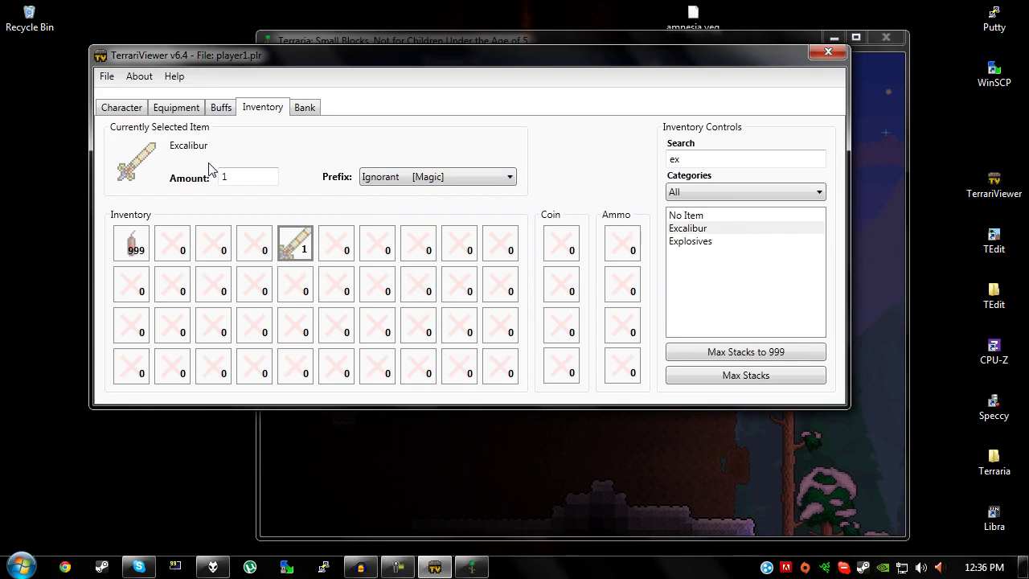
Review the other prefix options offered for Excalibur.
left_click(362, 179)
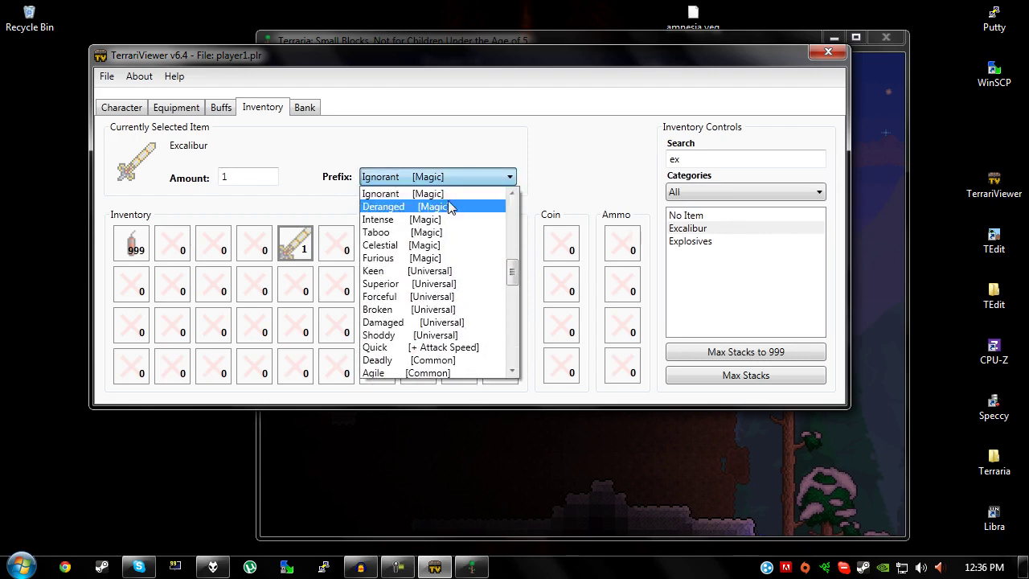
left_click(369, 185)
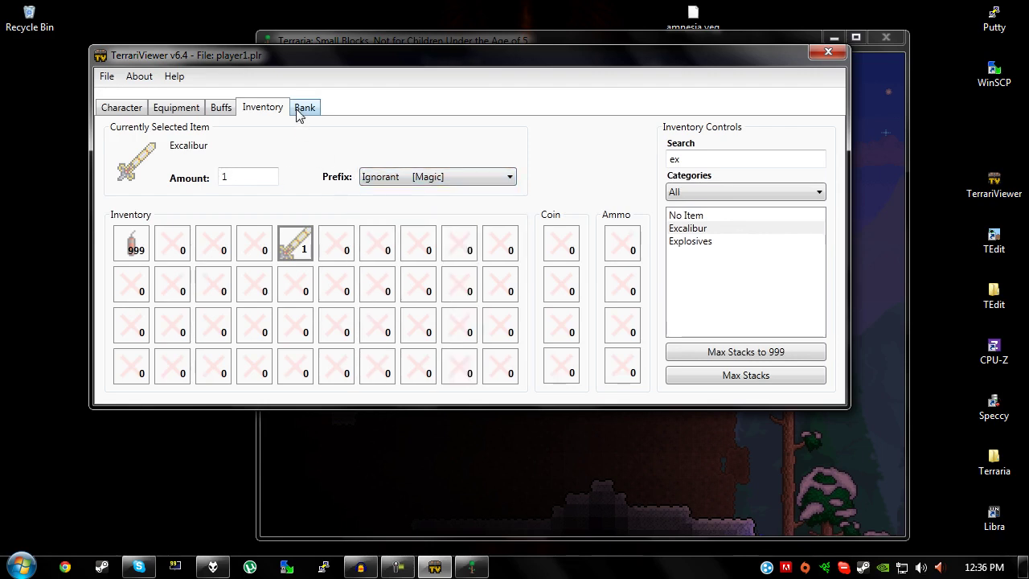
left_click(418, 177)
left_click(301, 158)
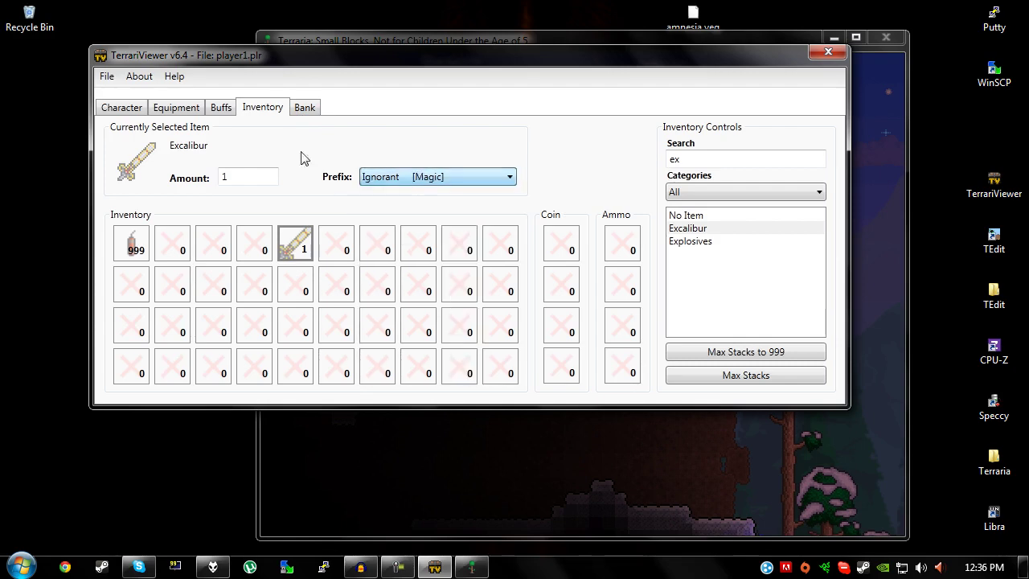
Give the character the maximum stats of 400 health and 260 mana.
left_click(223, 107)
left_click(170, 107)
left_click(127, 107)
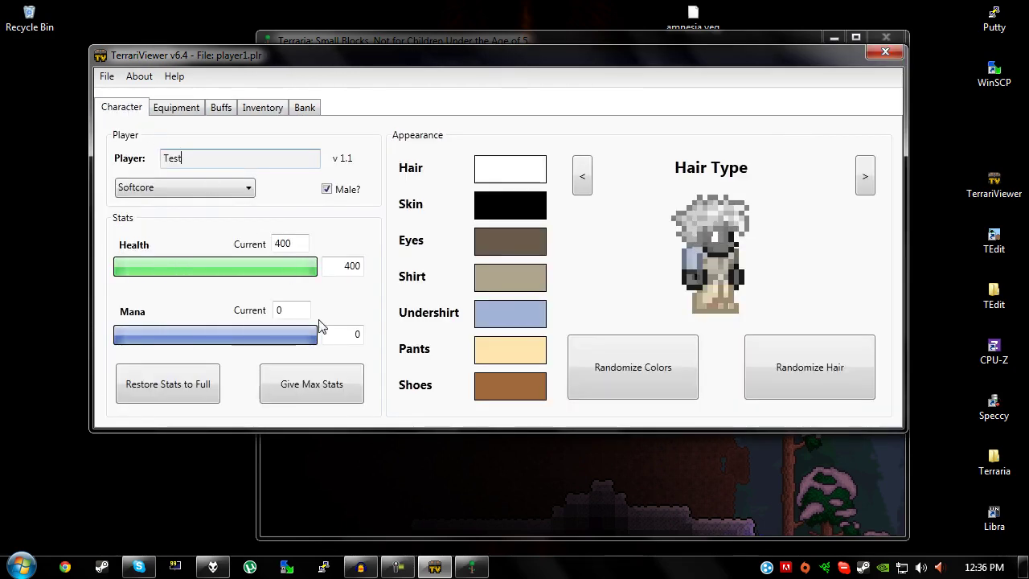
left_click(261, 398)
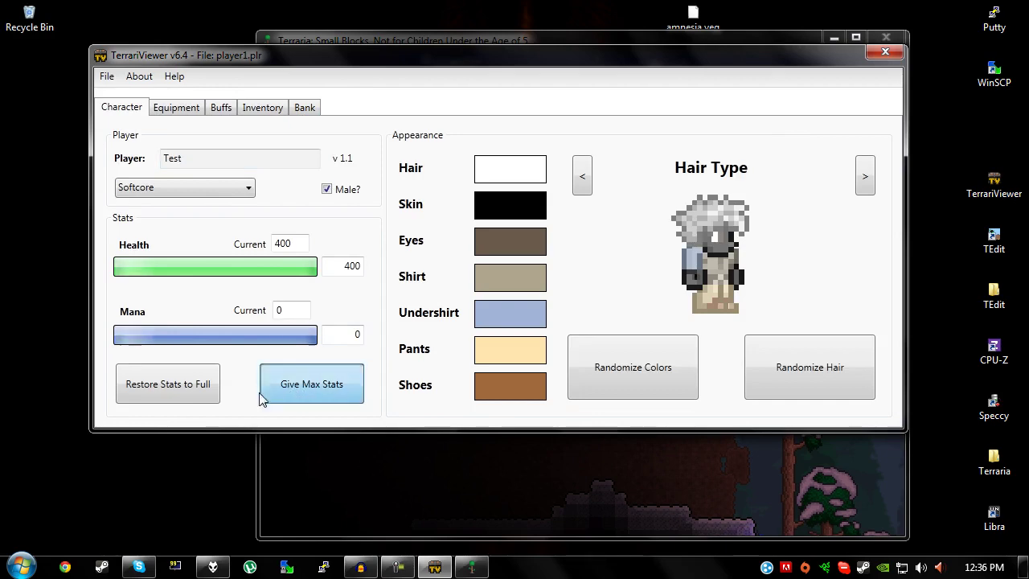
Exit the Terraria world to the title screen, and save the edited character file in TerrariViewer.
left_click(108, 76)
left_click(524, 494)
key("Escape")
left_click(873, 517)
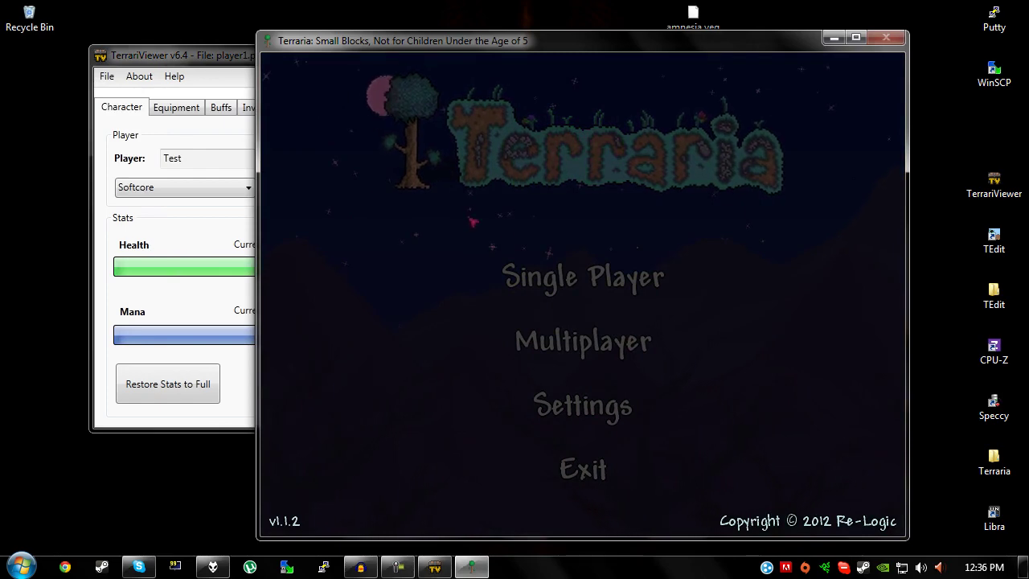
left_click(107, 76)
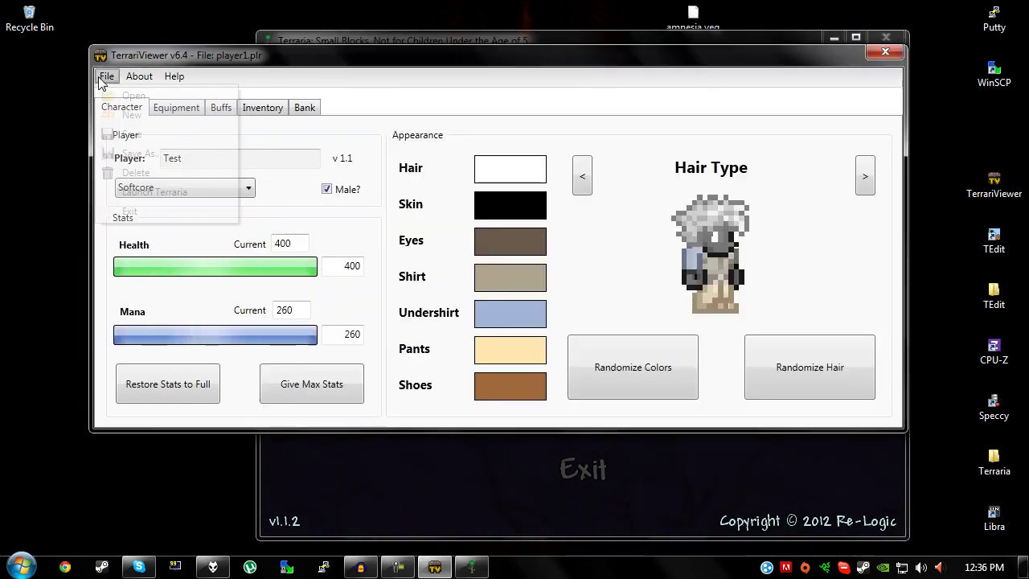
left_click(221, 189)
Switch to Terraria and load the Test character into the first single-player world.
left_click(530, 329)
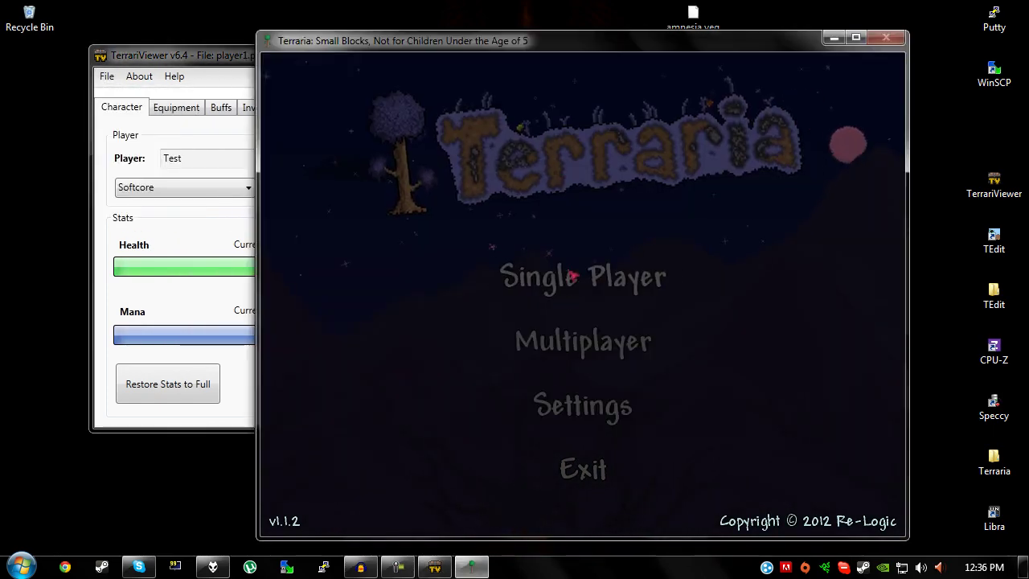
left_click(570, 276)
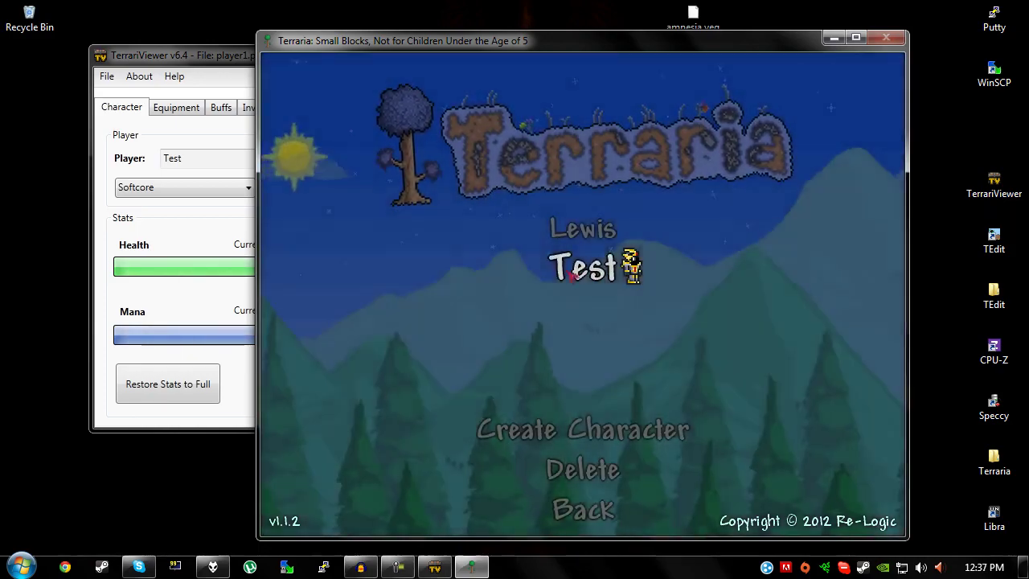
left_click(581, 270)
left_click(593, 236)
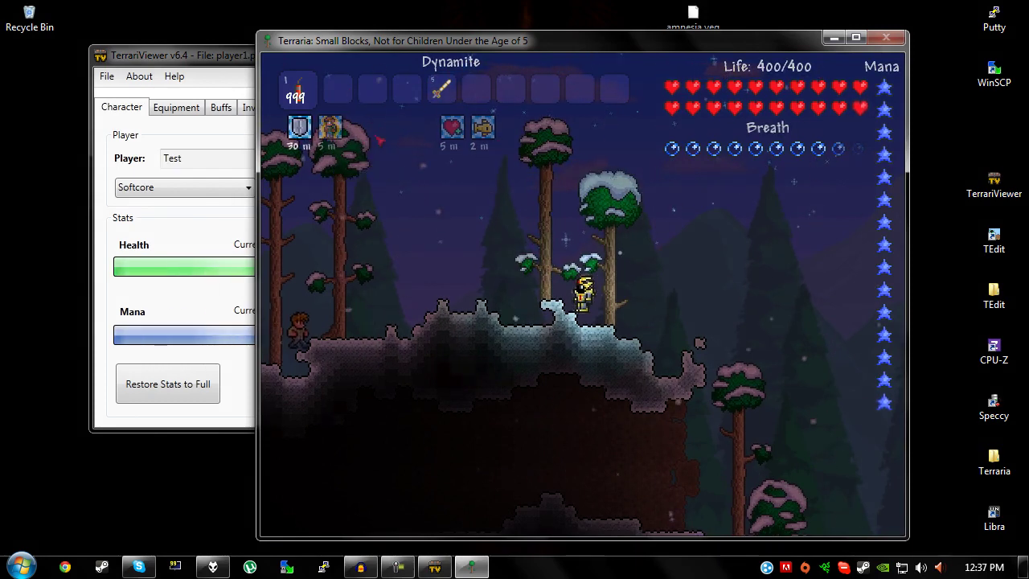
Compare the character's active buffs and durations in the game with the buff slots in TerrariViewer.
mouse_move(454, 129)
left_click(228, 110)
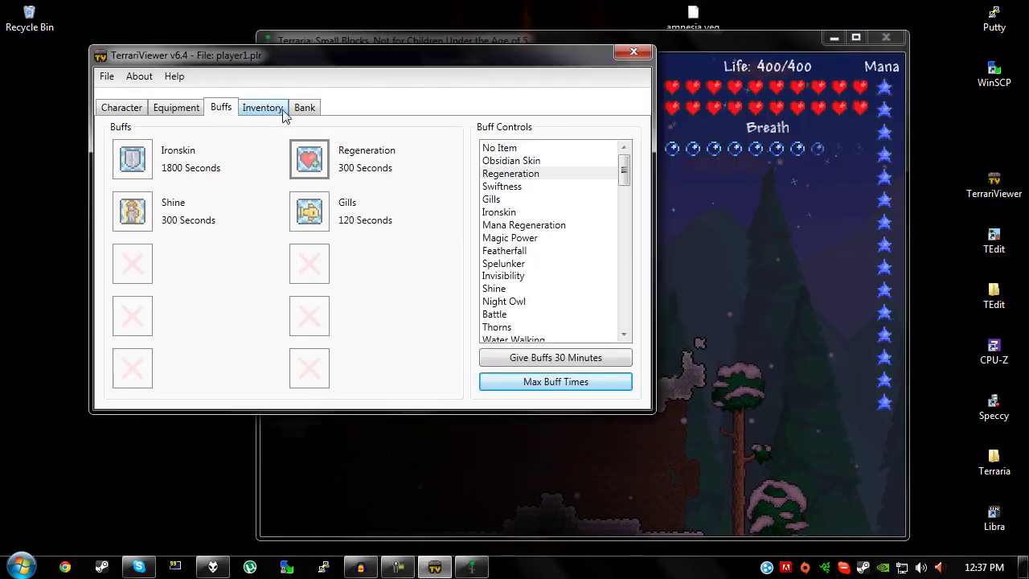
key("alt+Tab")
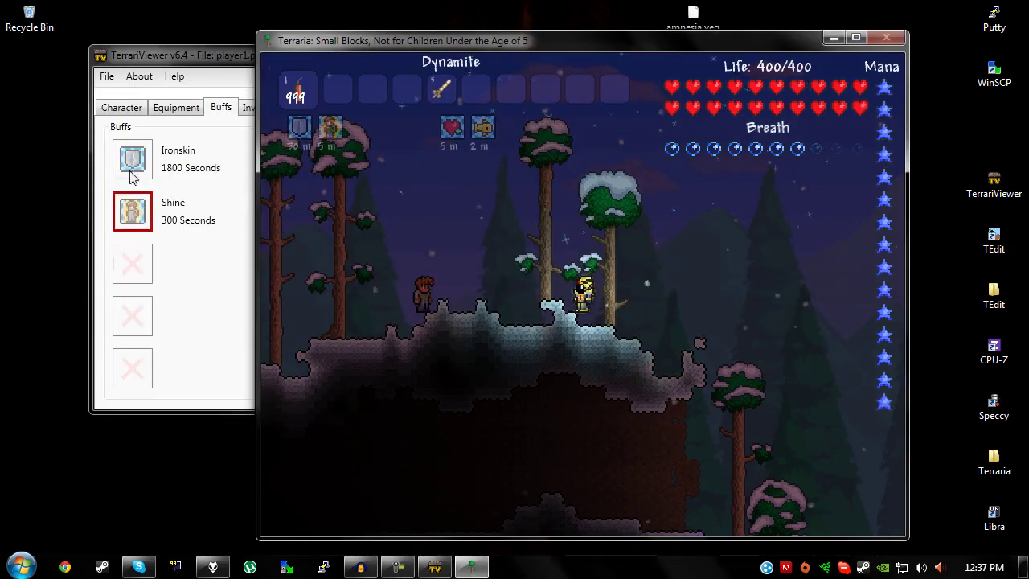
left_click(144, 378)
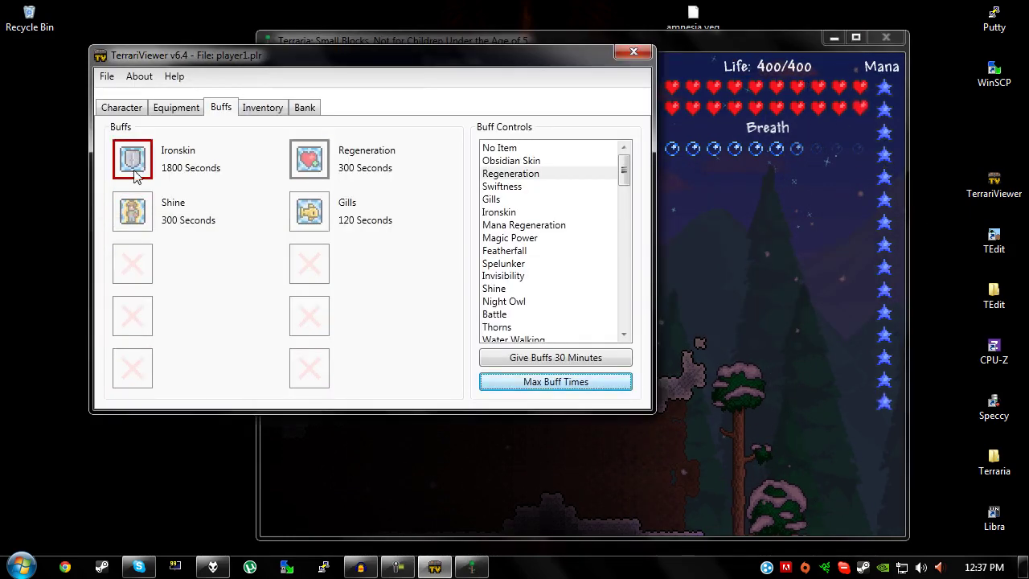
key("alt+Tab")
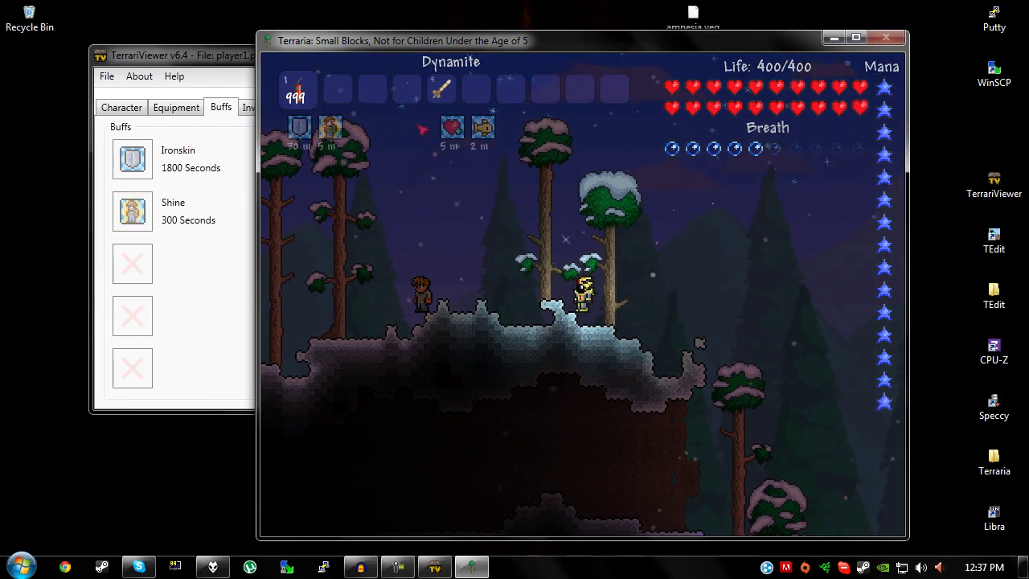
key("alt+Tab")
key("alt+Tab")
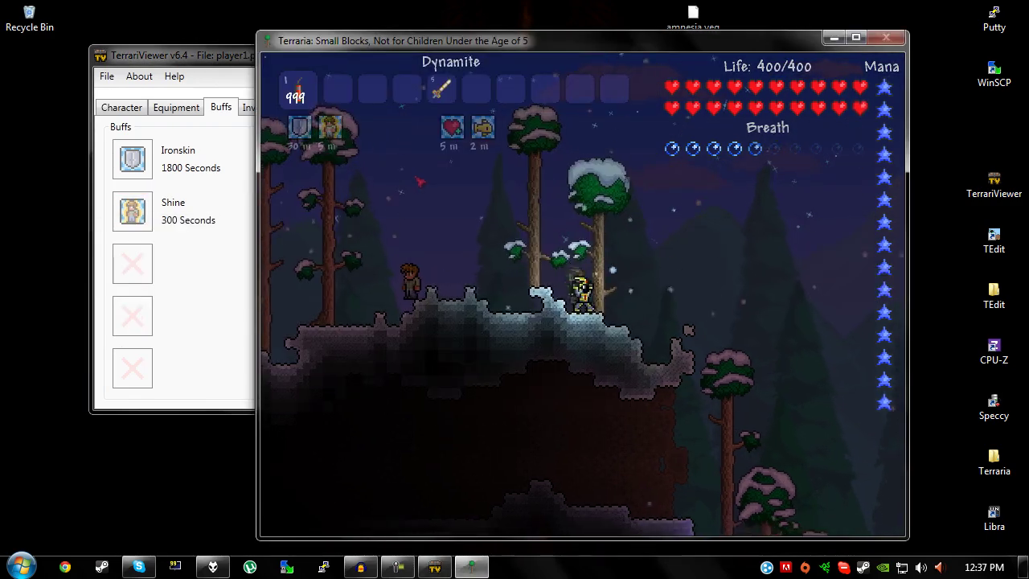
Walk the character off the ledge into the cave below and move back and forth inside it.
key("d")
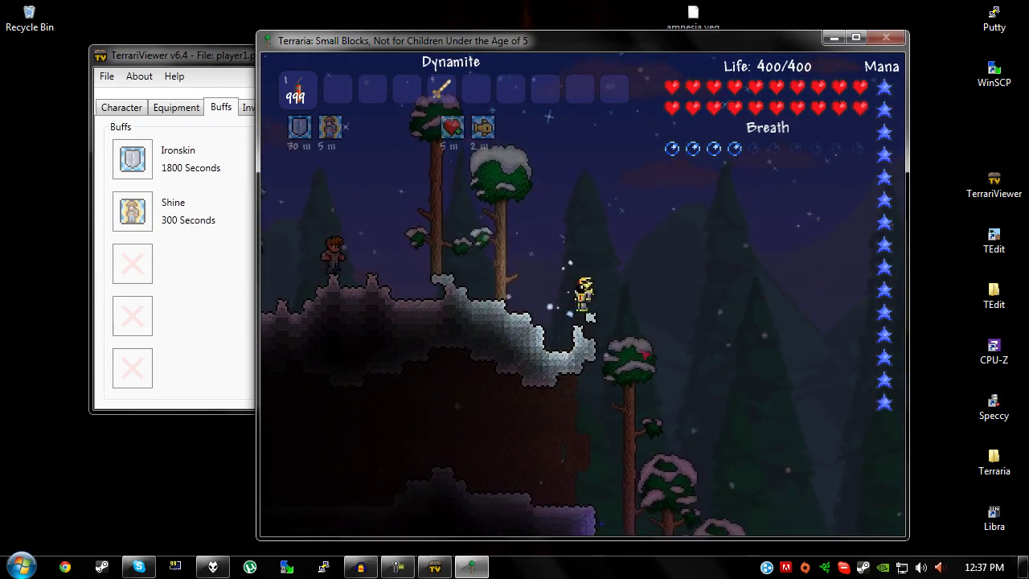
key("a")
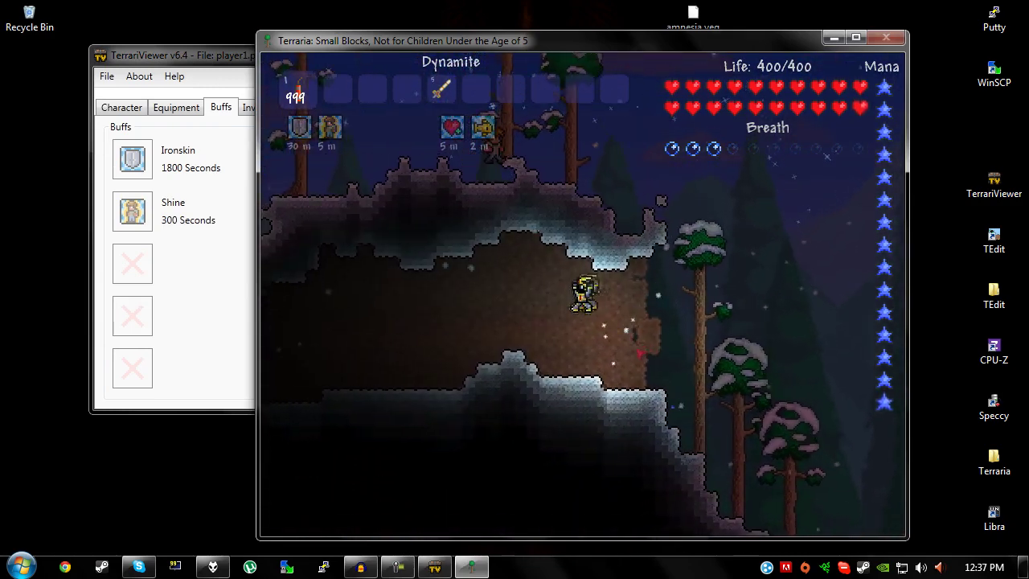
key("a")
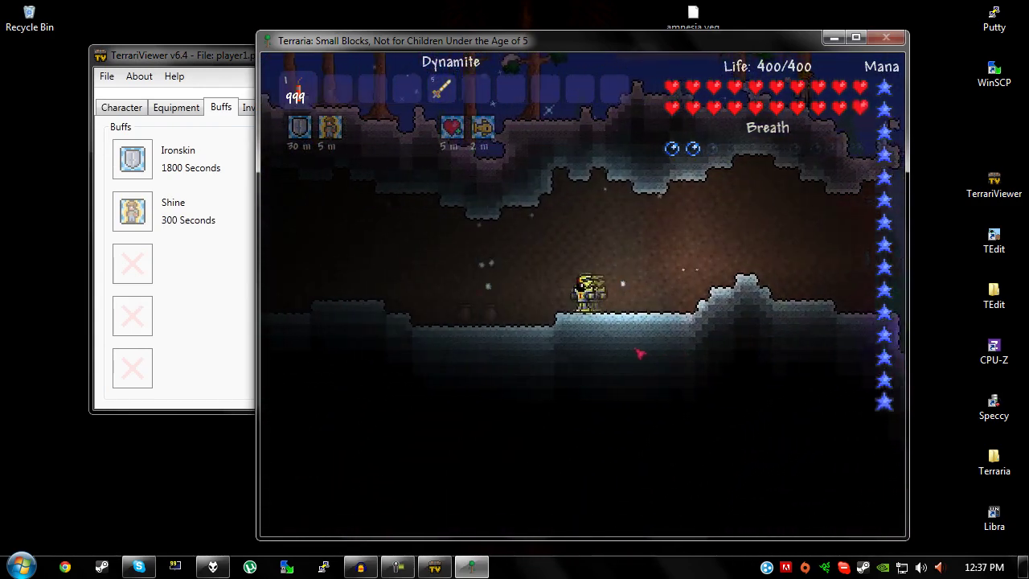
key("d")
key("d")
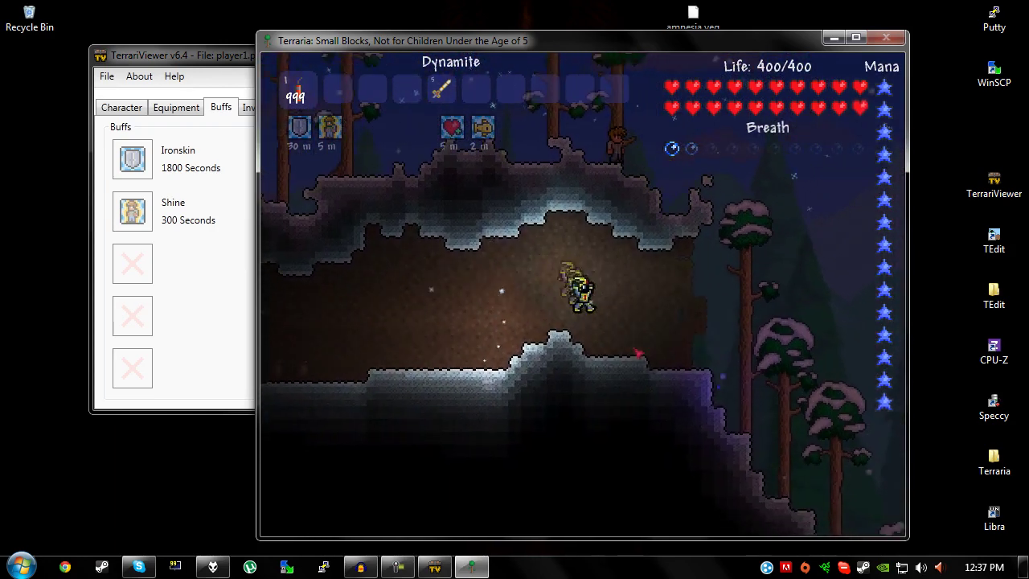
key("a")
key("space")
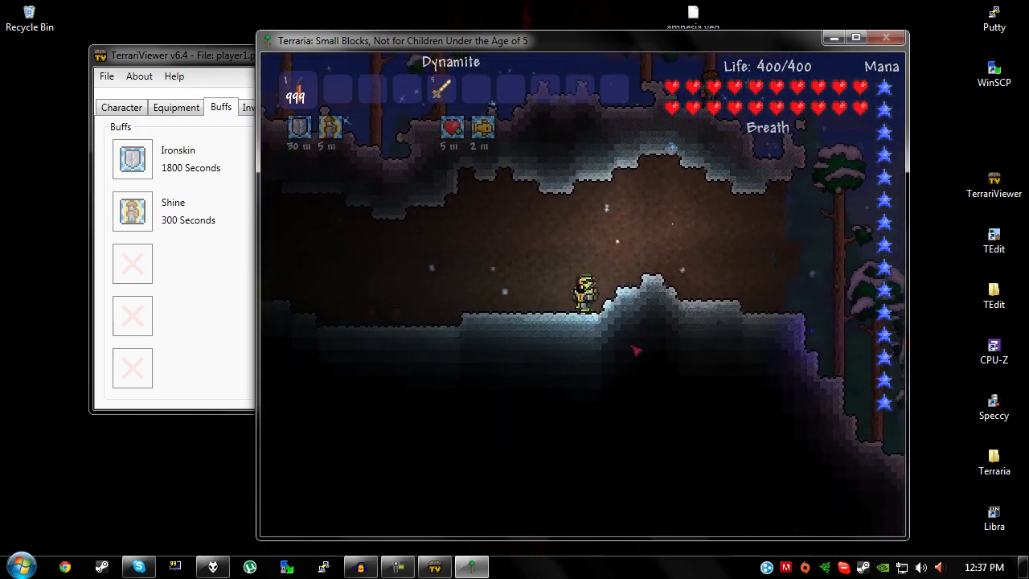
key("d")
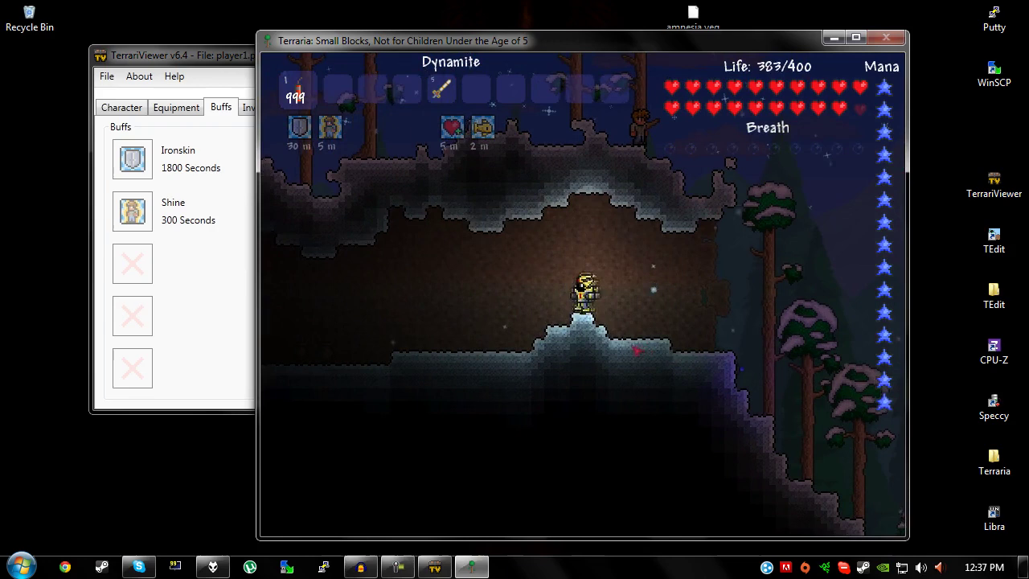
Cancel the Gills buff in the game and walk the character toward the cave opening.
key("Escape")
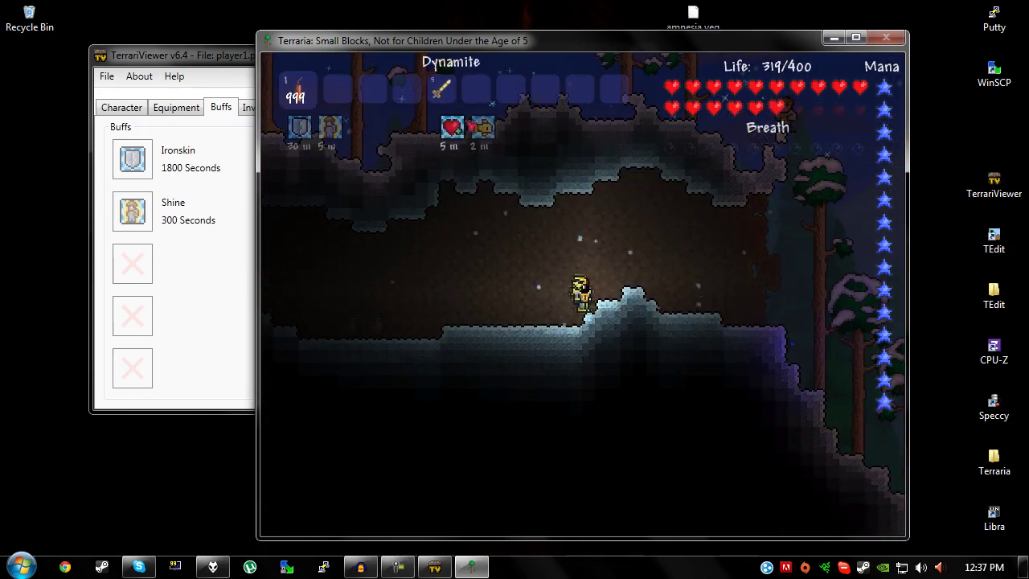
key("d")
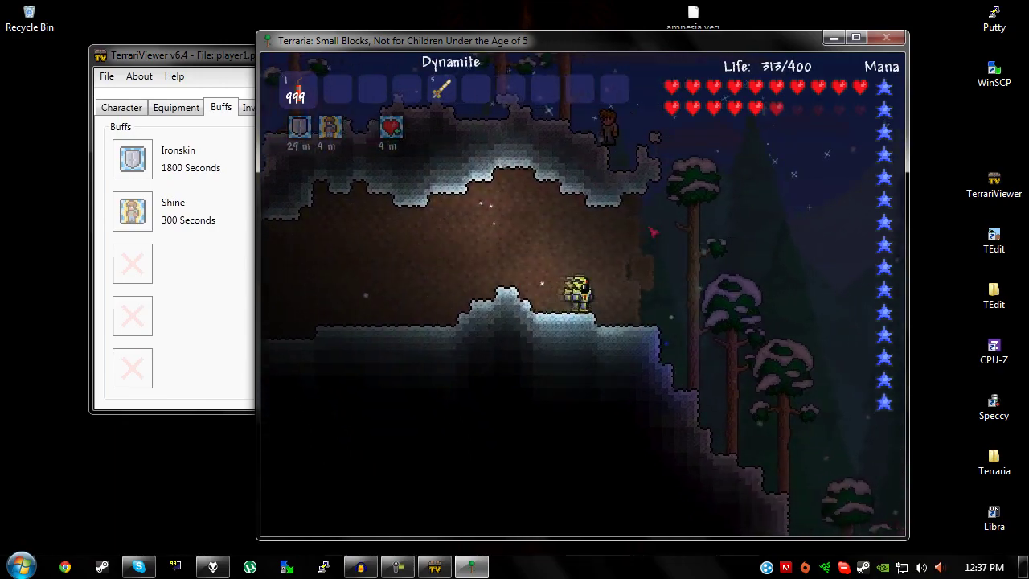